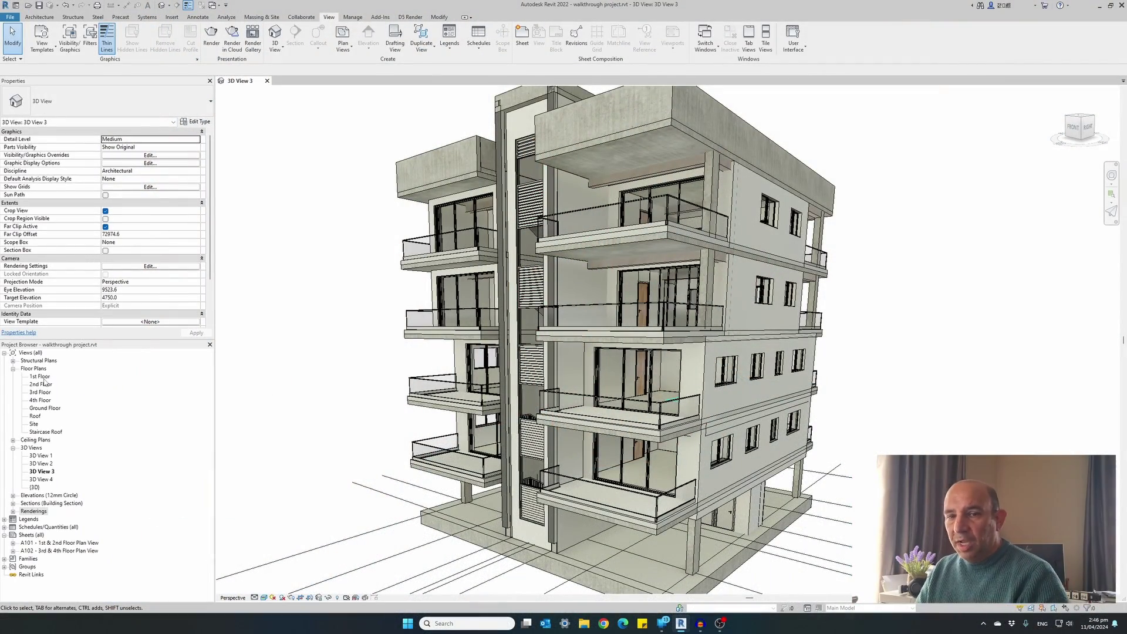
Step: Open the 1st Floor plan, then zoom out and pan to centre the building and its grid
{"action": "double_click", "coordinate": [41, 377]}
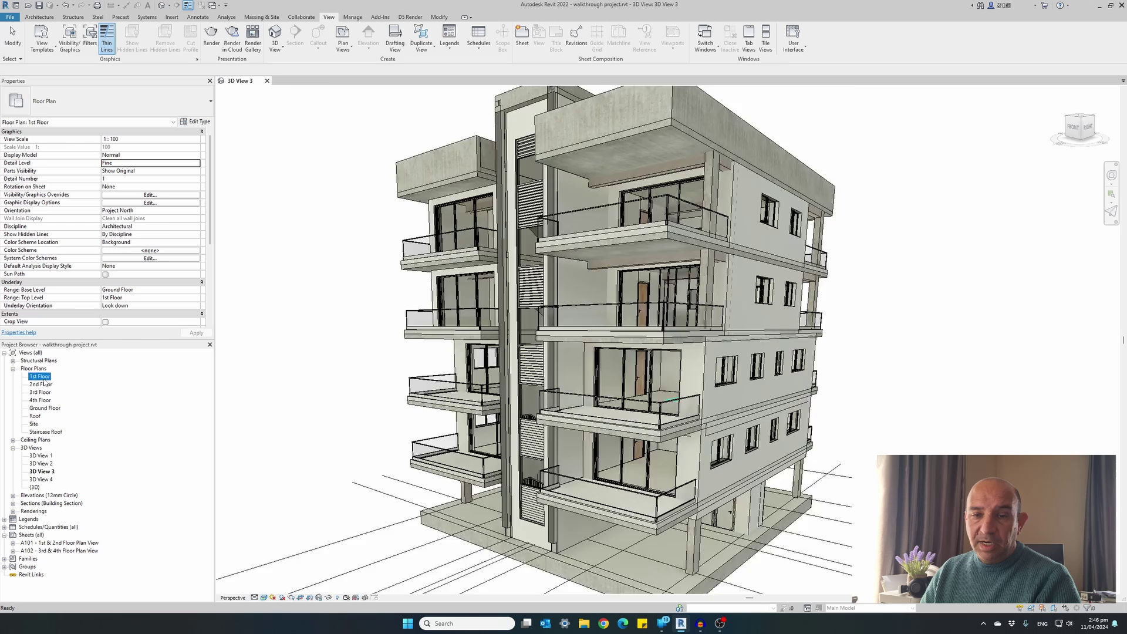
{"action": "scroll", "coordinate": [400, 344], "scroll_direction": "down", "scroll_amount": 5}
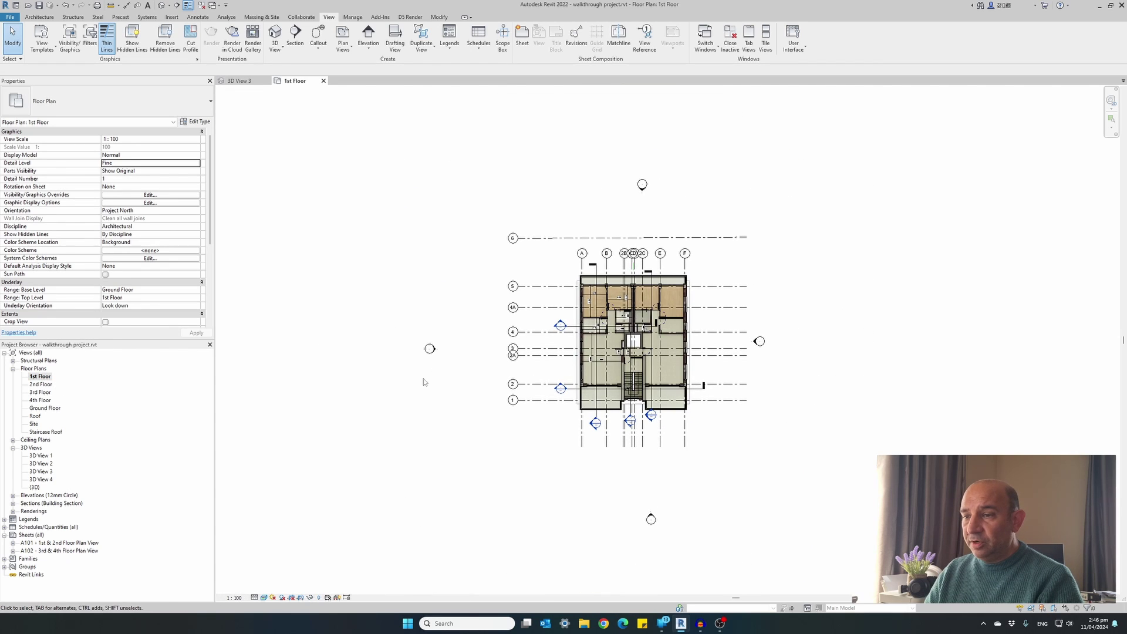
{"action": "middle_click_drag", "start_coordinate": [425, 382], "coordinate": [440, 370]}
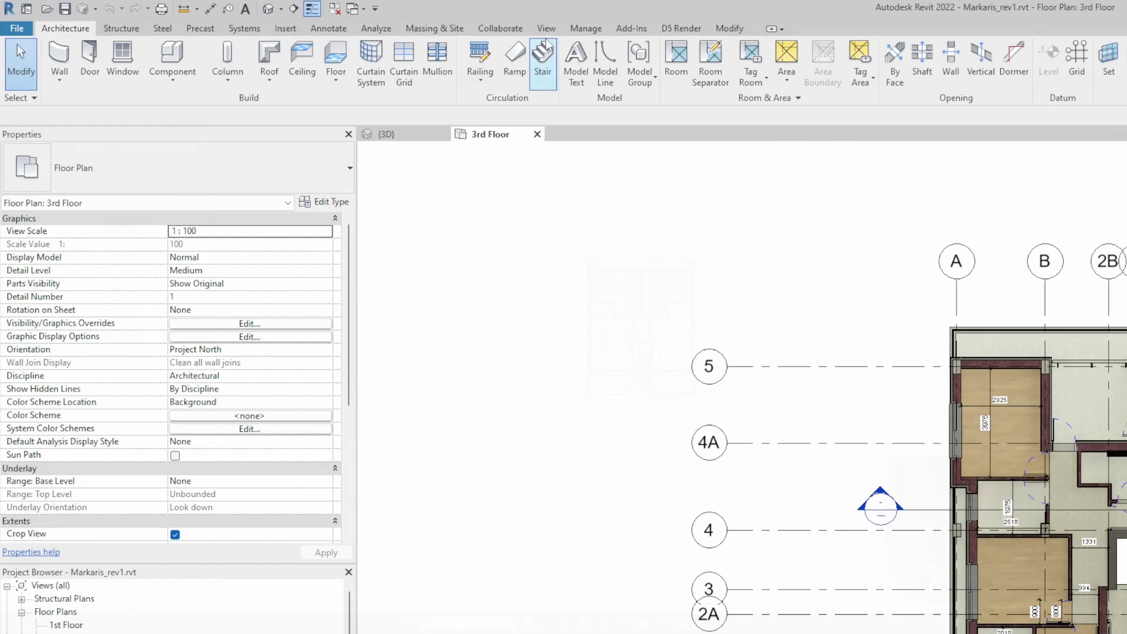
Step: Start a new Walkthrough from the View tab's 3D View menu
{"action": "left_click", "coordinate": [546, 30]}
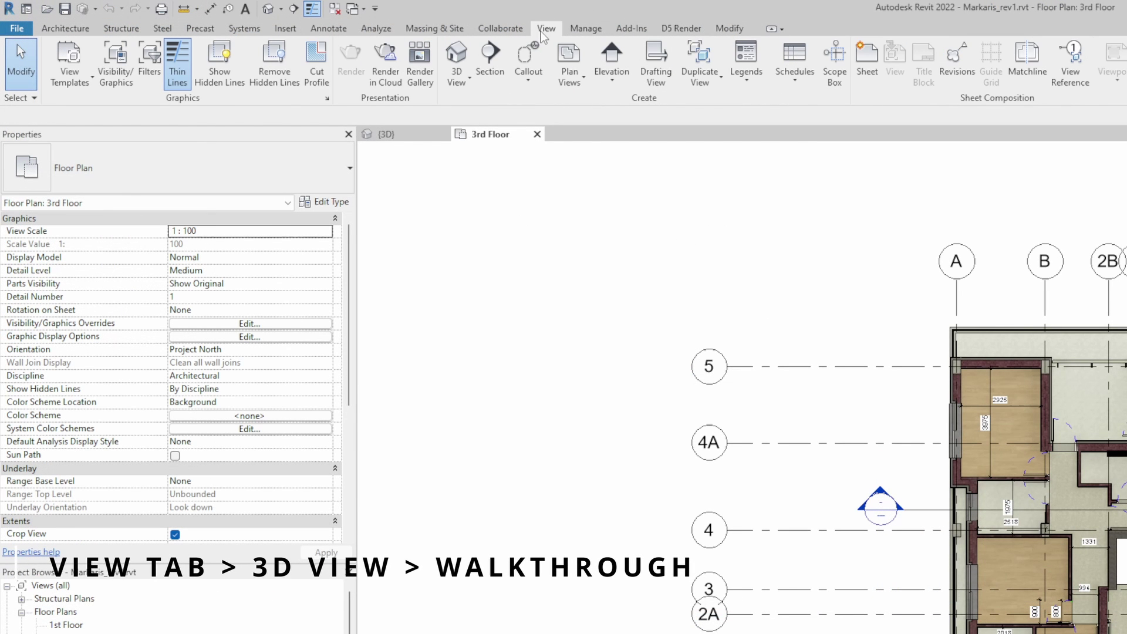
{"action": "left_click", "coordinate": [470, 76]}
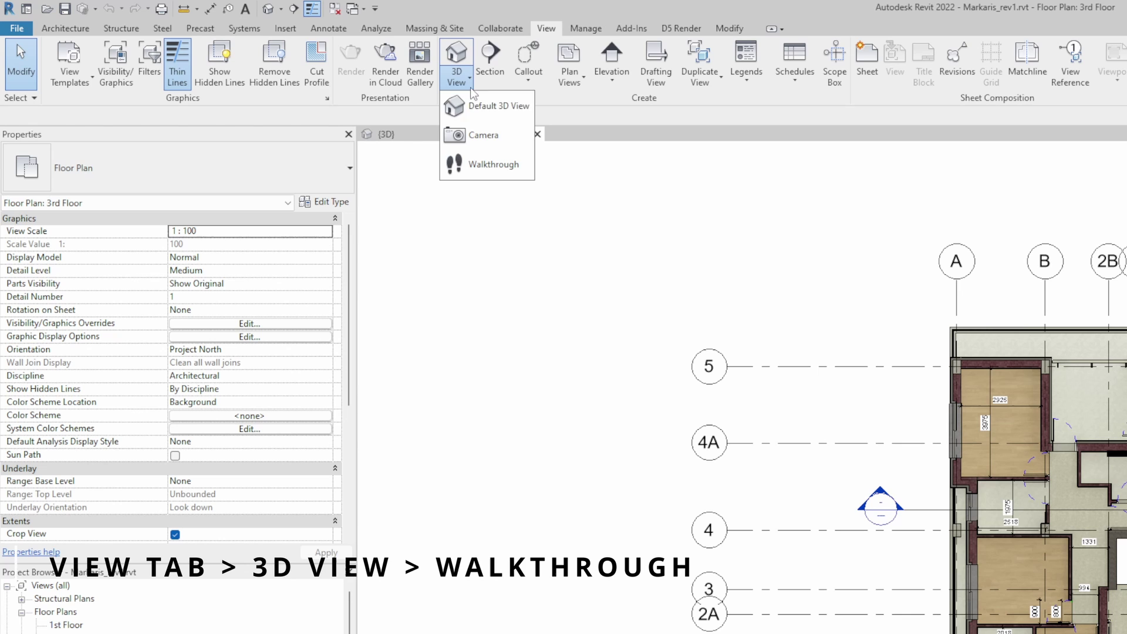
{"action": "left_click", "coordinate": [472, 165]}
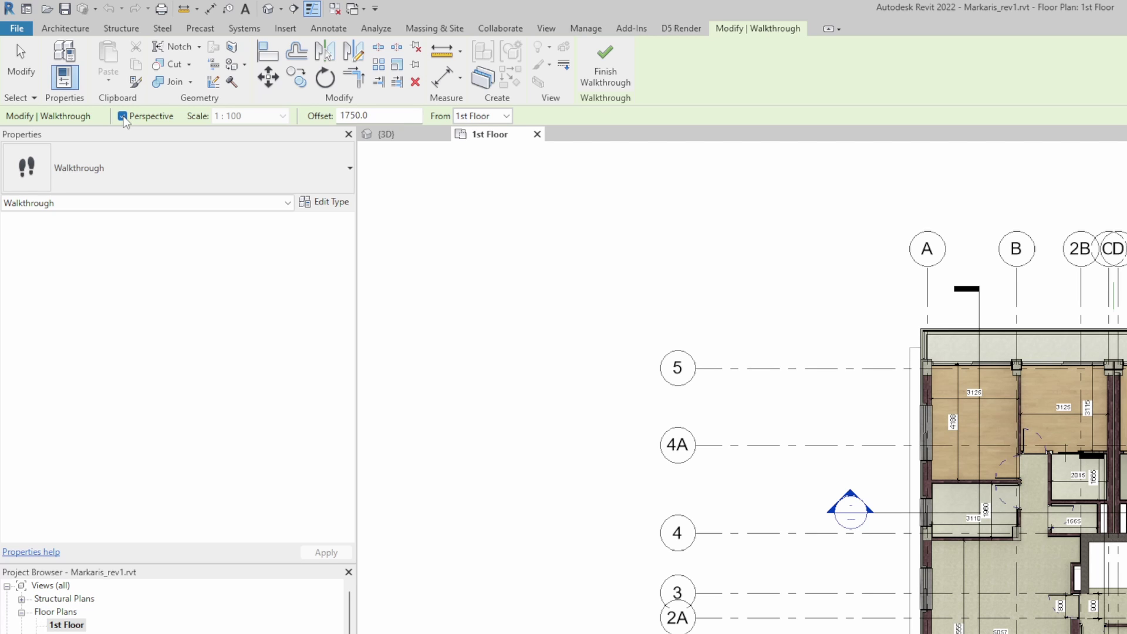
Step: Keep Perspective on and measure the 1750 camera offset from Ground Floor
{"action": "left_click", "coordinate": [123, 117]}
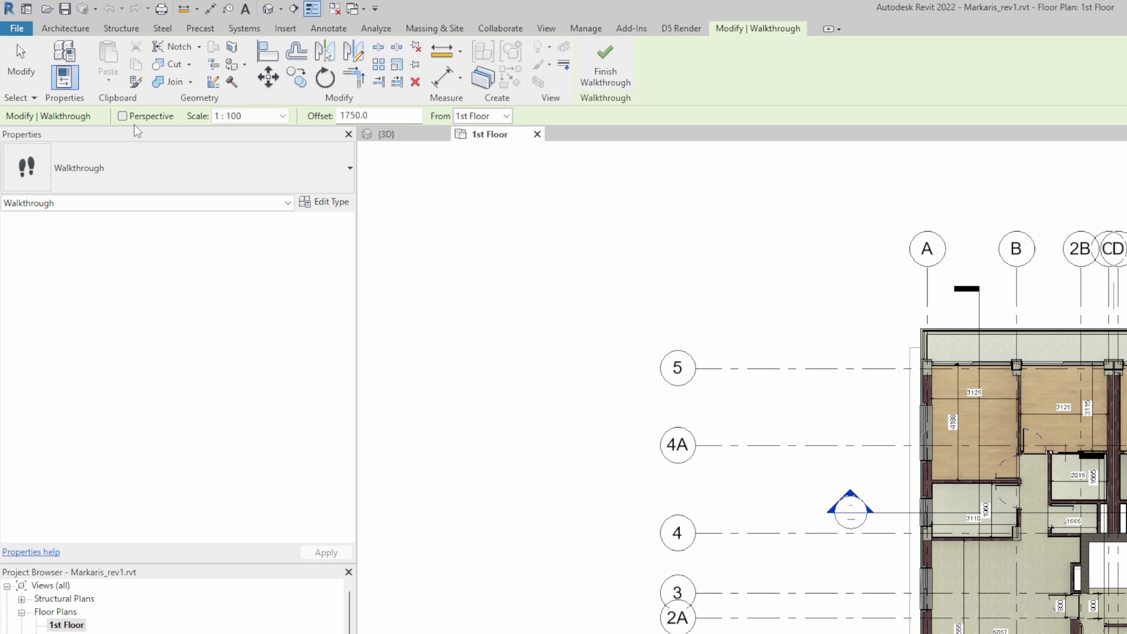
{"action": "left_click", "coordinate": [283, 117]}
{"action": "left_click", "coordinate": [283, 116]}
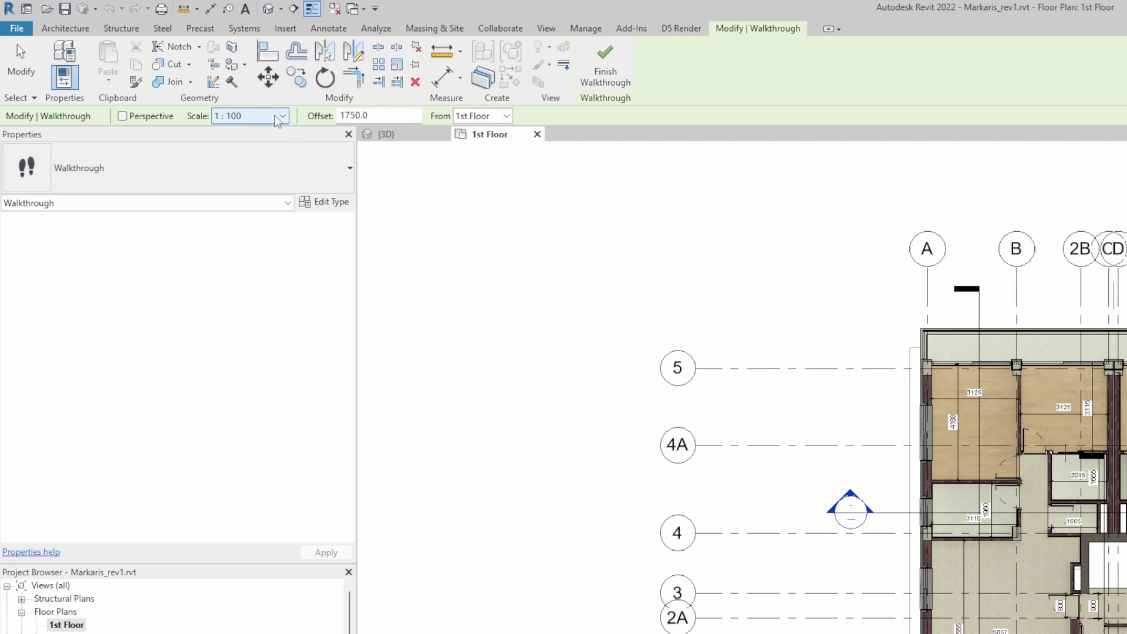
{"action": "left_click", "coordinate": [122, 116]}
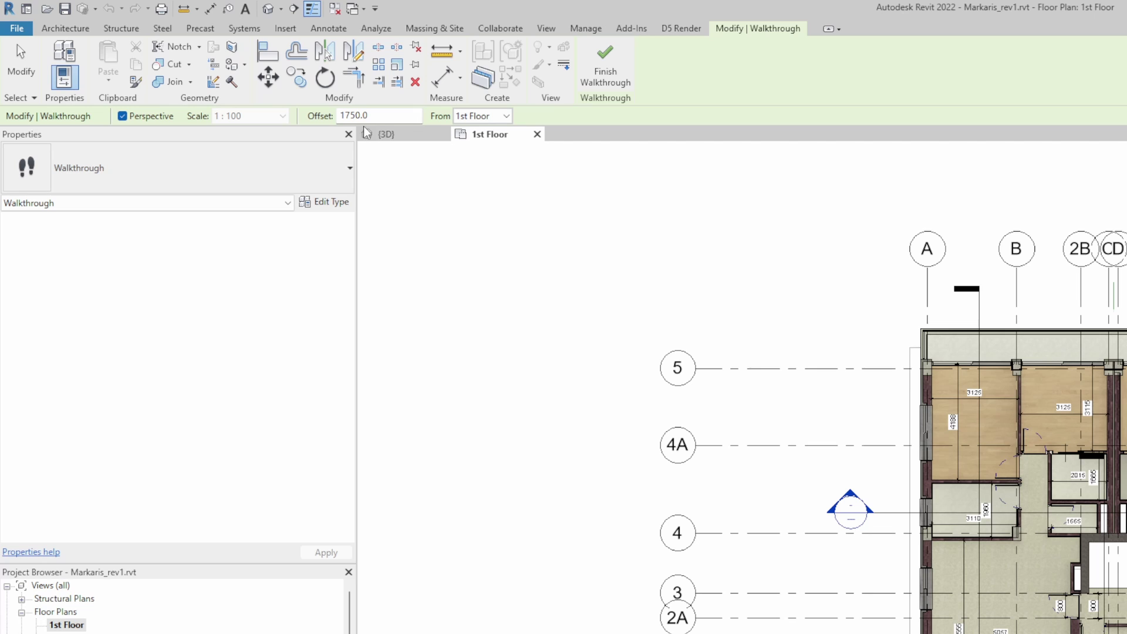
{"action": "left_click", "coordinate": [505, 117]}
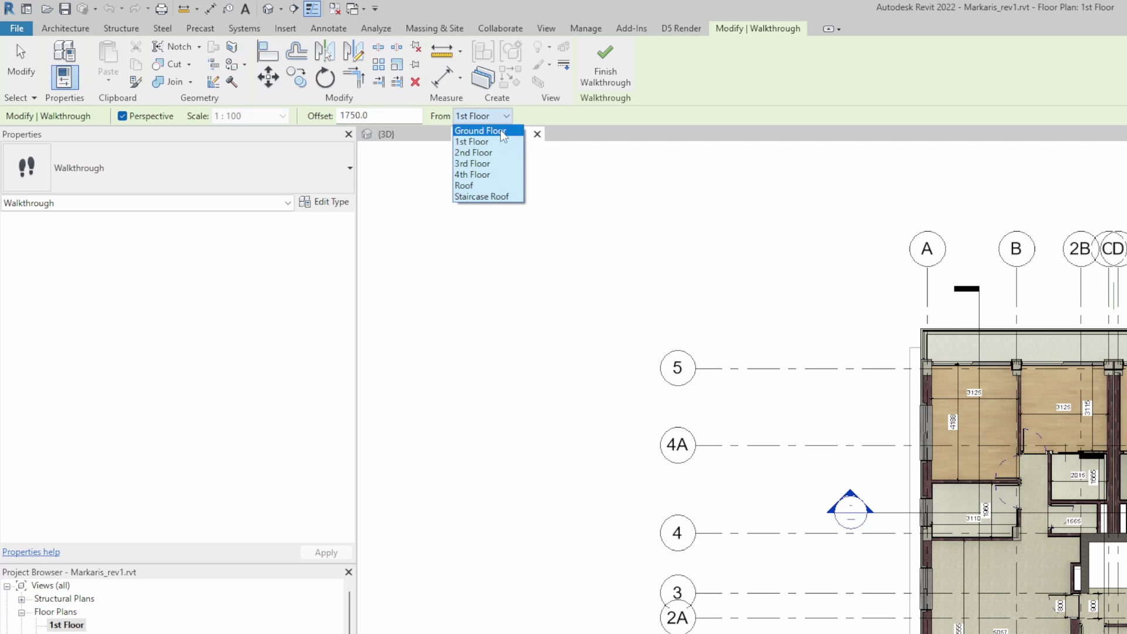
{"action": "left_click", "coordinate": [473, 141]}
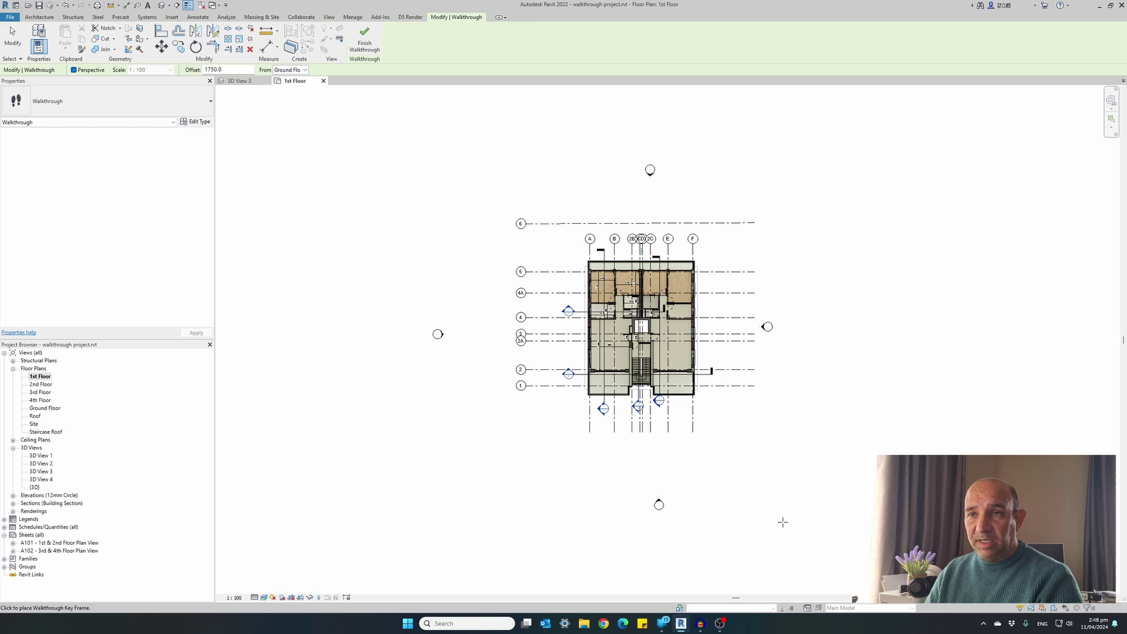
Step: Place seven key frames circling the building: bottom, left side, top right, right side, and back to the bottom
{"action": "left_click", "coordinate": [782, 520]}
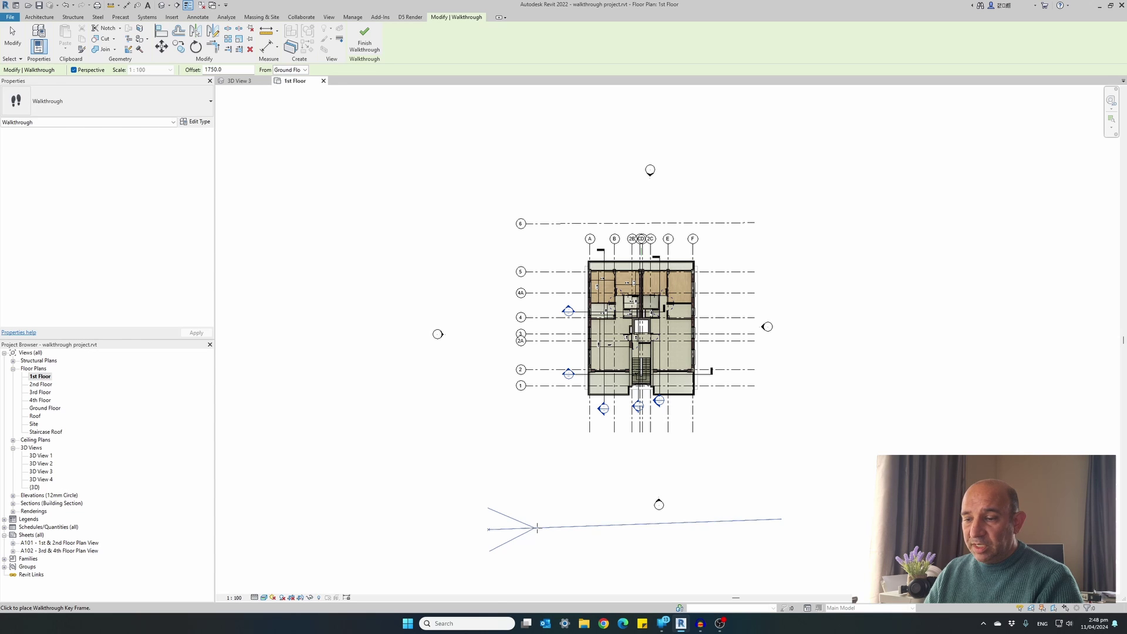
{"action": "left_click", "coordinate": [535, 528]}
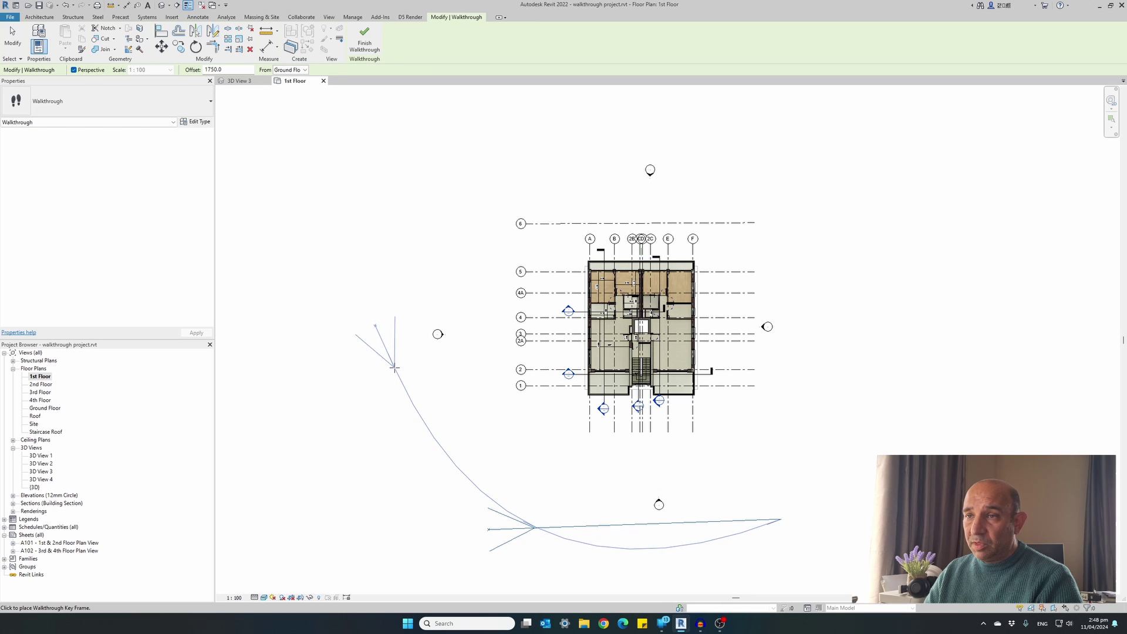
{"action": "left_click", "coordinate": [394, 368]}
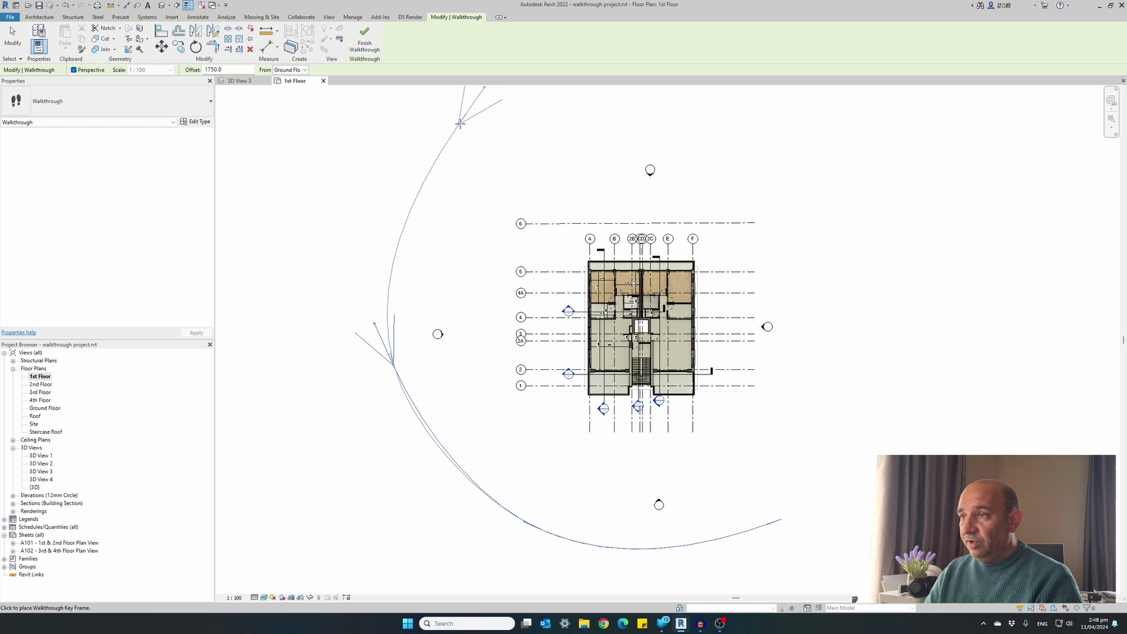
{"action": "left_click", "coordinate": [818, 105]}
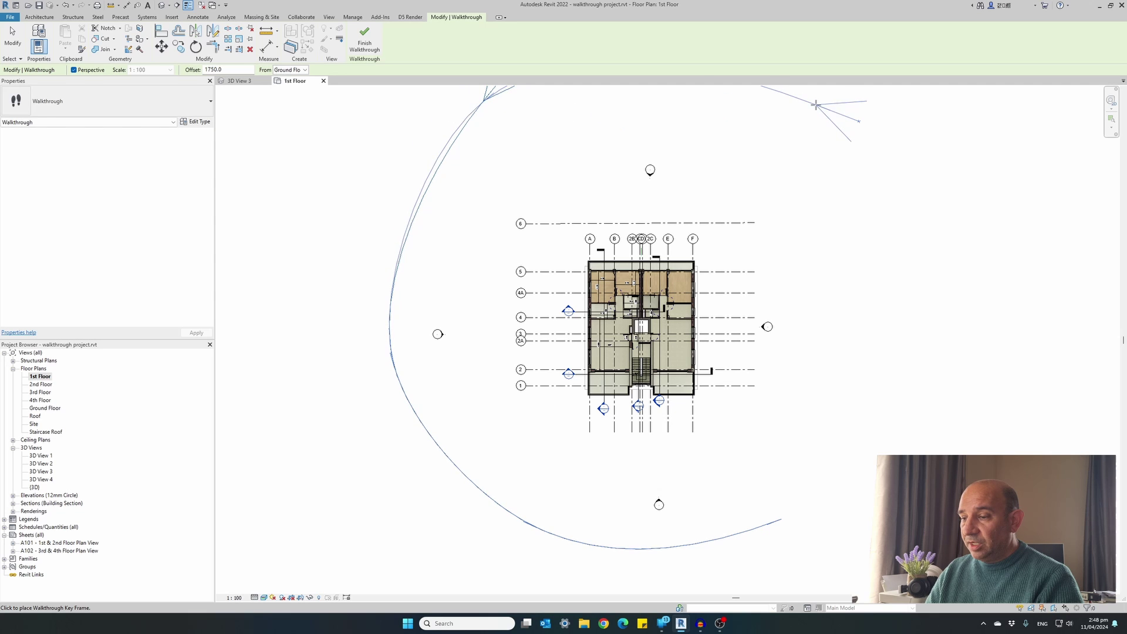
{"action": "left_click", "coordinate": [898, 329]}
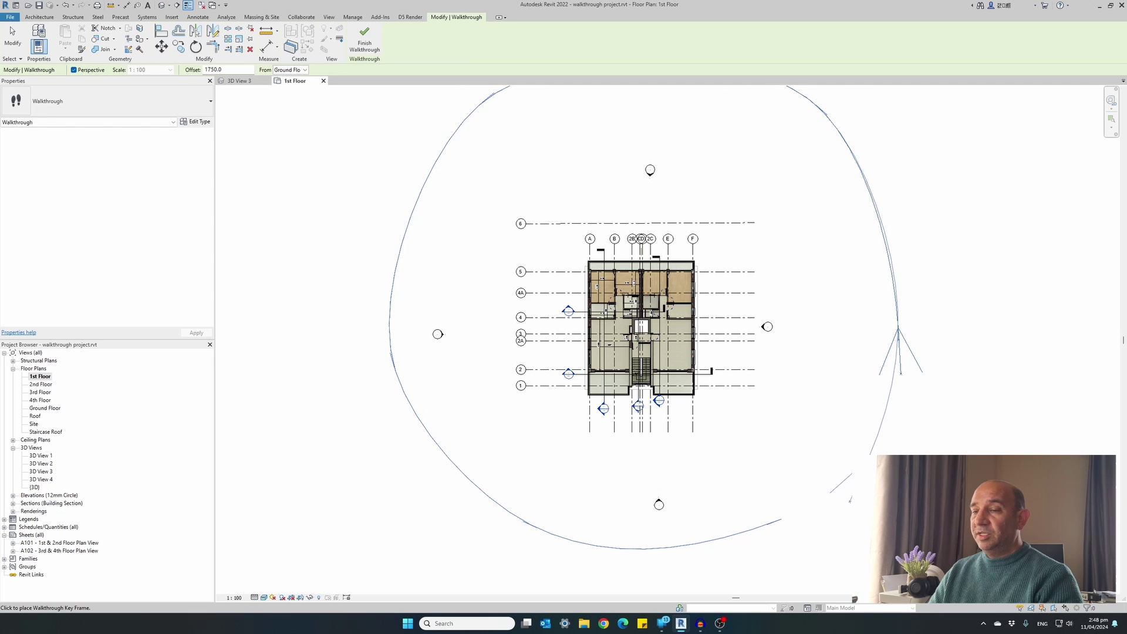
{"action": "left_click", "coordinate": [800, 531]}
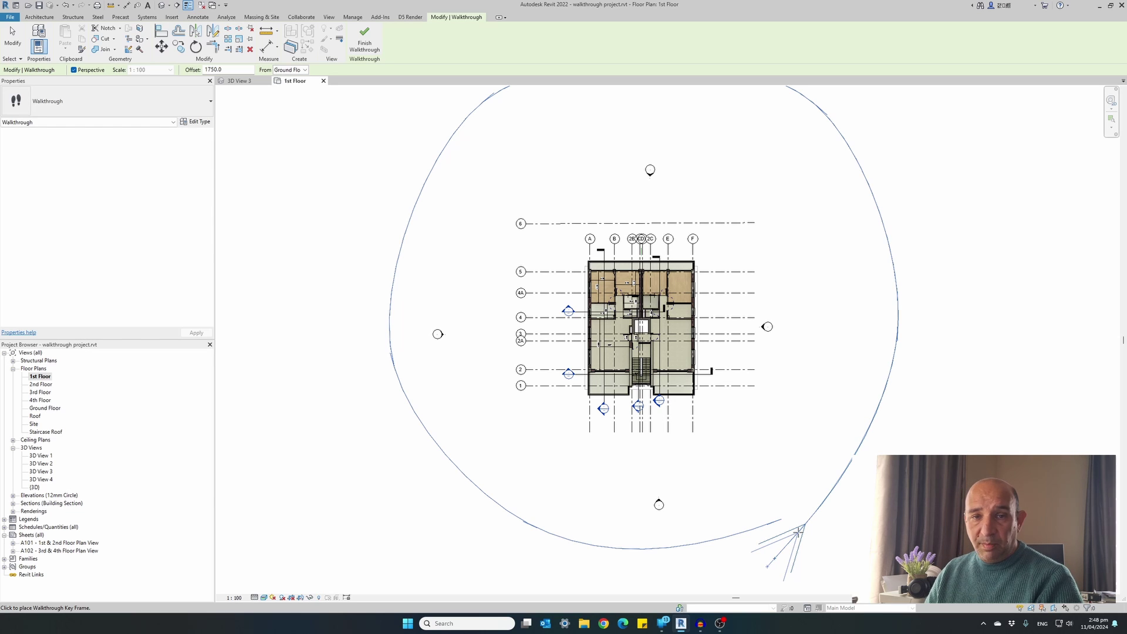
{"action": "left_click", "coordinate": [623, 540]}
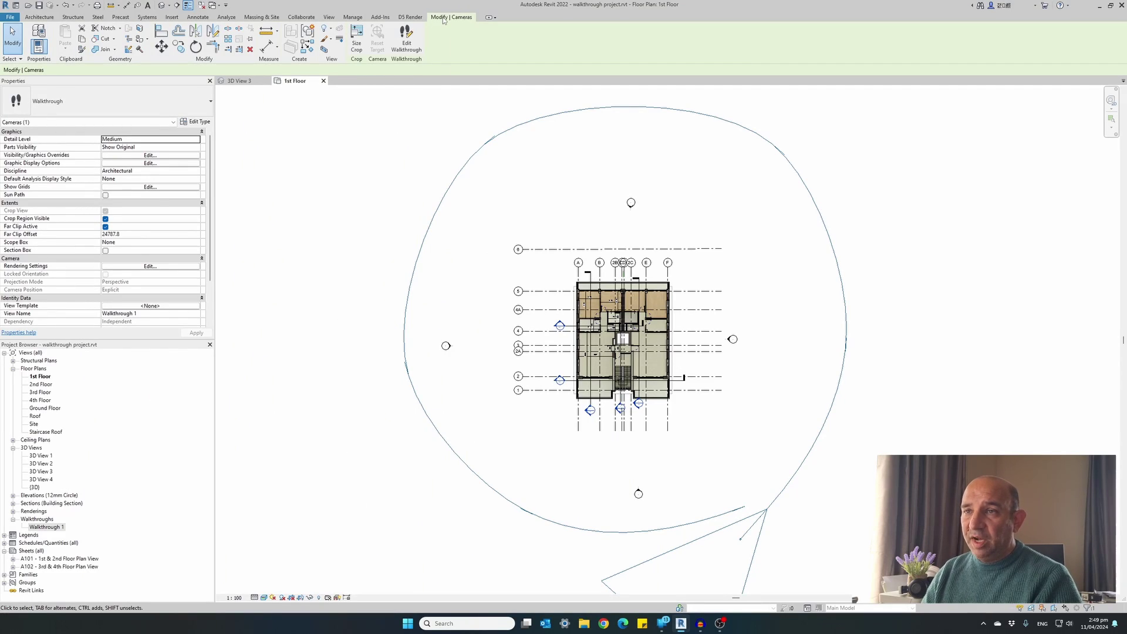
Step: Open Walkthrough 1 in Edit Walkthrough mode at its last frame
{"action": "left_click", "coordinate": [407, 47]}
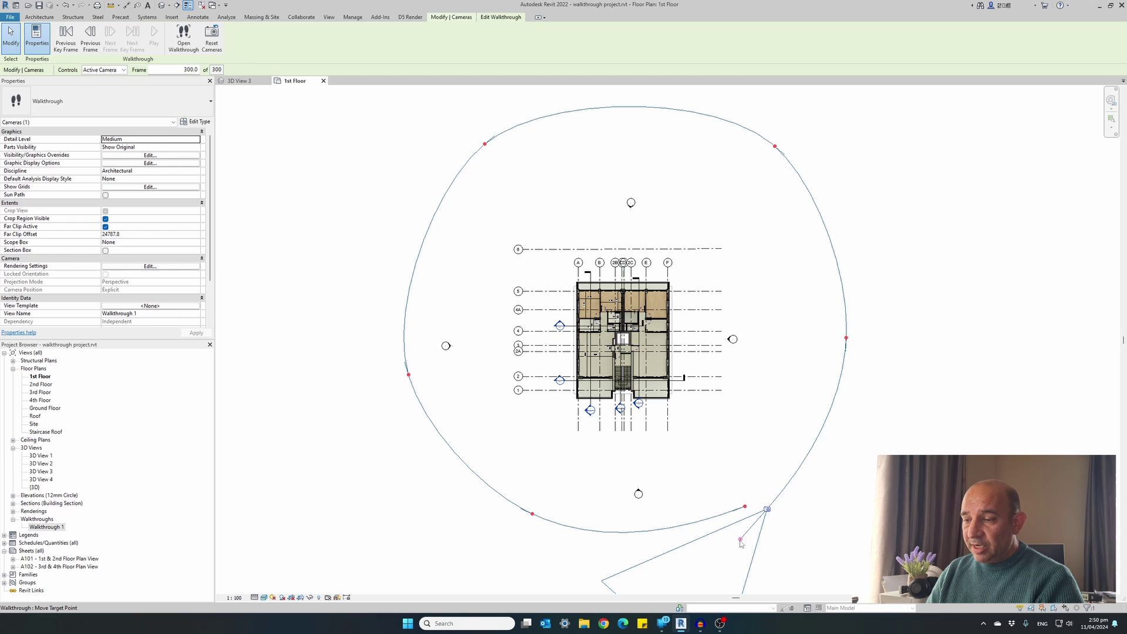
Step: Aim the last-frame camera at the building and extend its far clip past the building
{"action": "left_click_drag", "start_coordinate": [742, 543], "coordinate": [728, 465]}
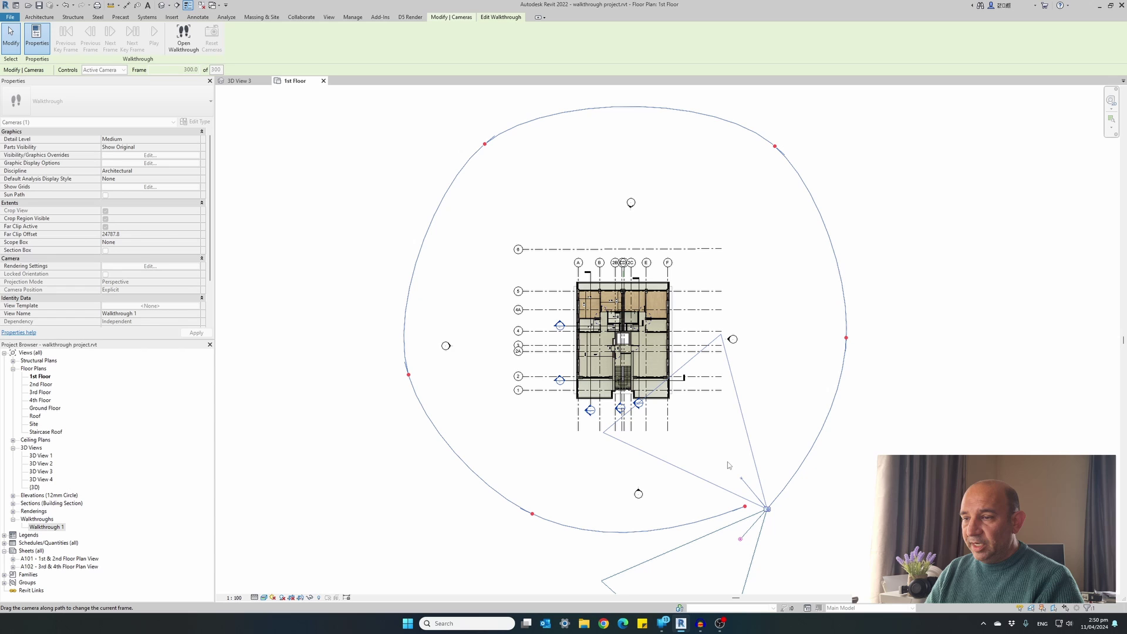
{"action": "left_click_drag", "start_coordinate": [728, 465], "coordinate": [728, 466]}
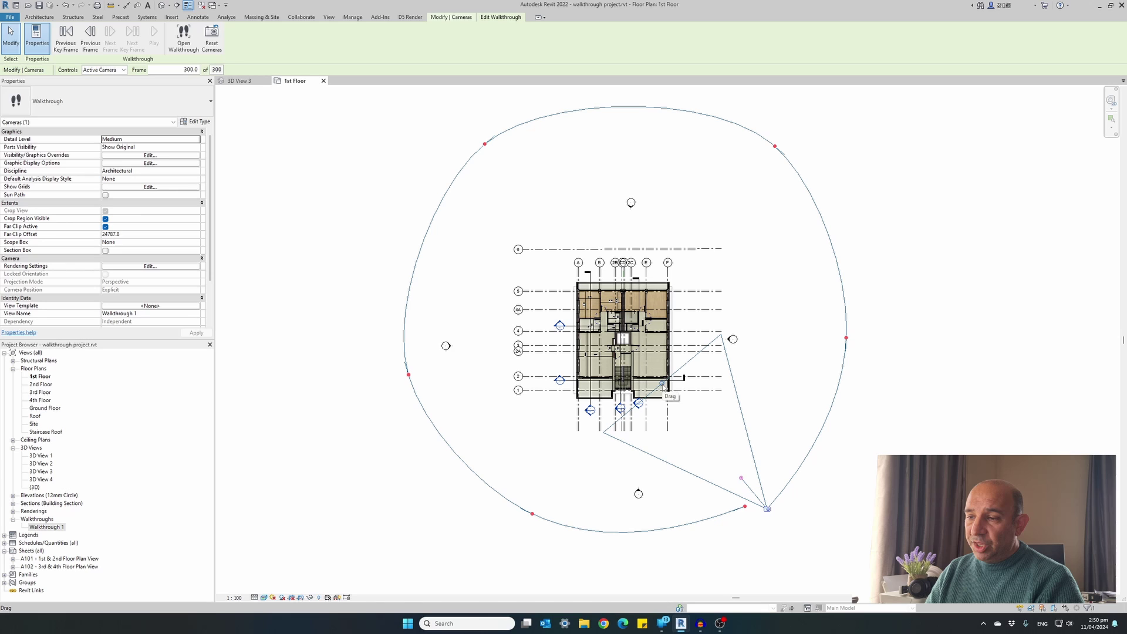
{"action": "left_click_drag", "start_coordinate": [663, 385], "coordinate": [571, 273]}
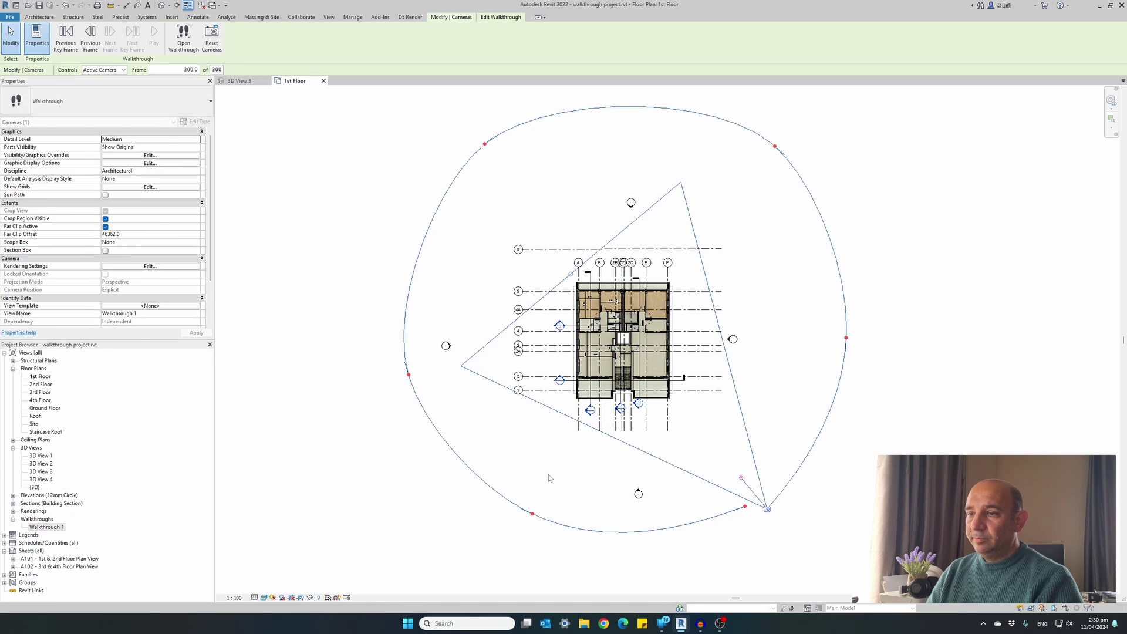
Step: Aim the previous key frame's camera at the building and move the camera back to frame 1
{"action": "left_click", "coordinate": [65, 49]}
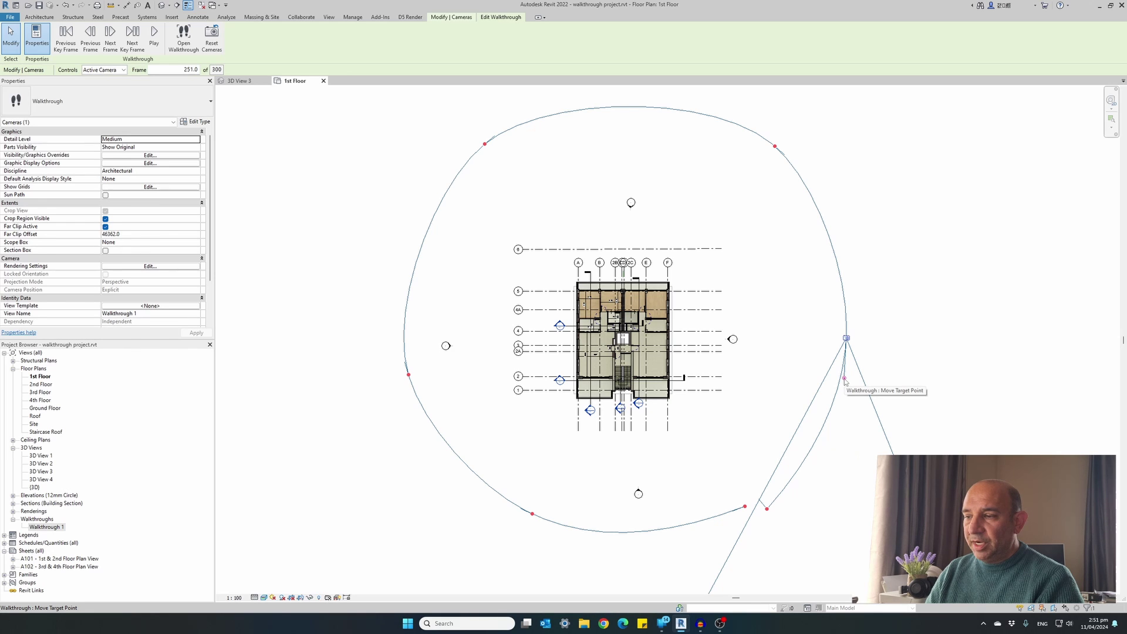
{"action": "left_click_drag", "start_coordinate": [844, 380], "coordinate": [790, 339]}
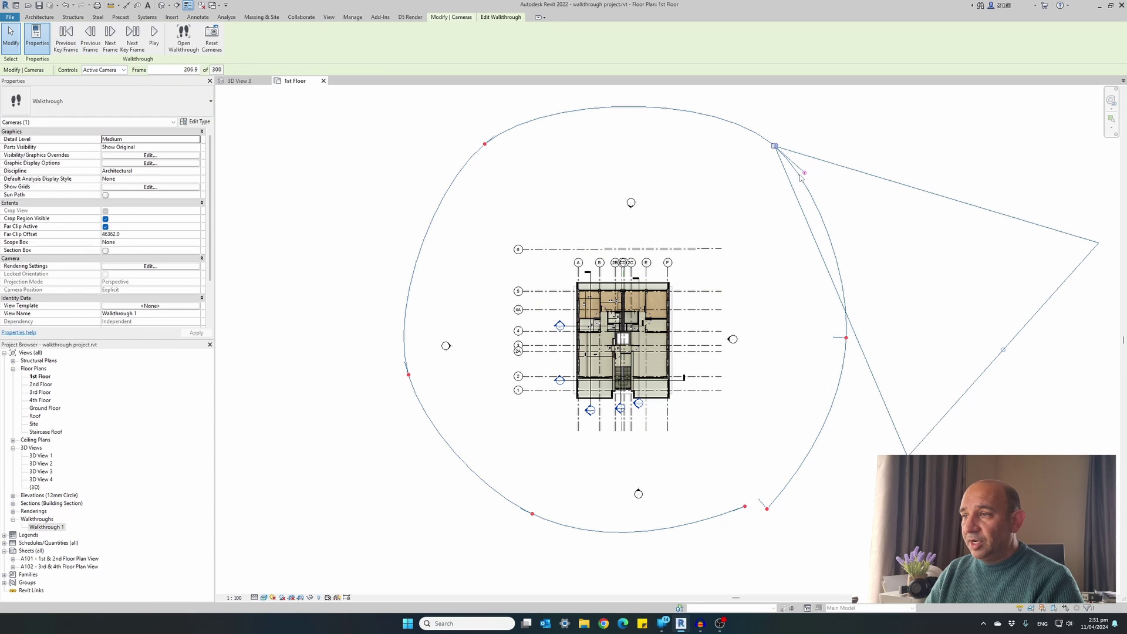
{"action": "left_click_drag", "start_coordinate": [775, 145], "coordinate": [568, 437]}
{"action": "left_click_drag", "start_coordinate": [532, 514], "coordinate": [712, 496]}
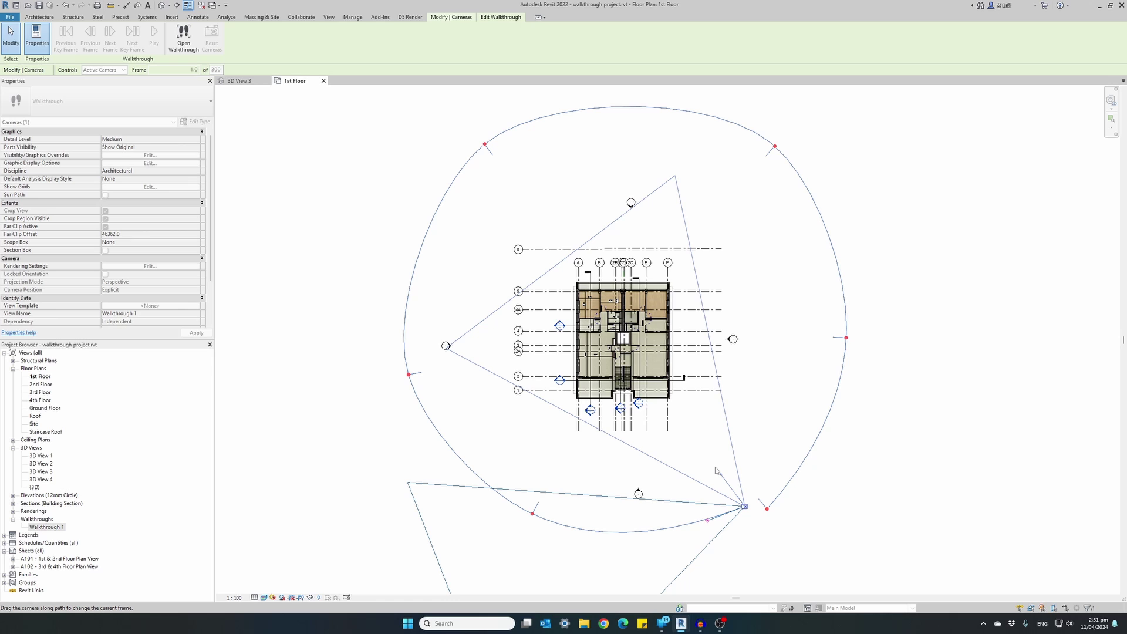
Step: Aim the starting camera at the building and set the walkthrough to 24 frames per second
{"action": "left_click_drag", "start_coordinate": [716, 470], "coordinate": [718, 471]}
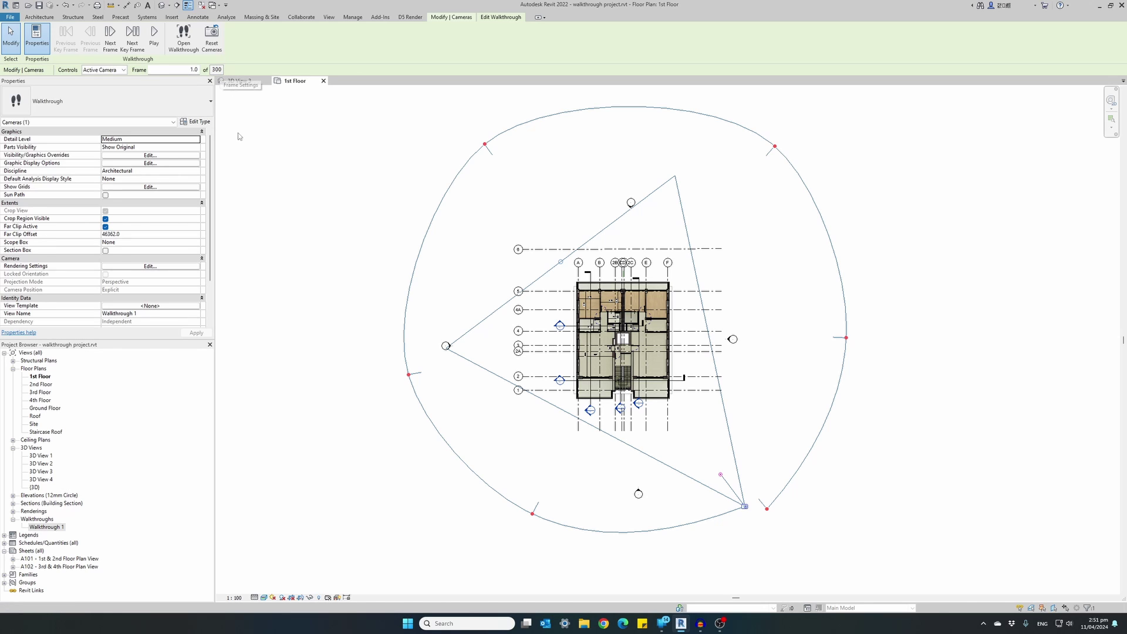
{"action": "scroll", "coordinate": [176, 252], "scroll_direction": "down", "scroll_amount": 3}
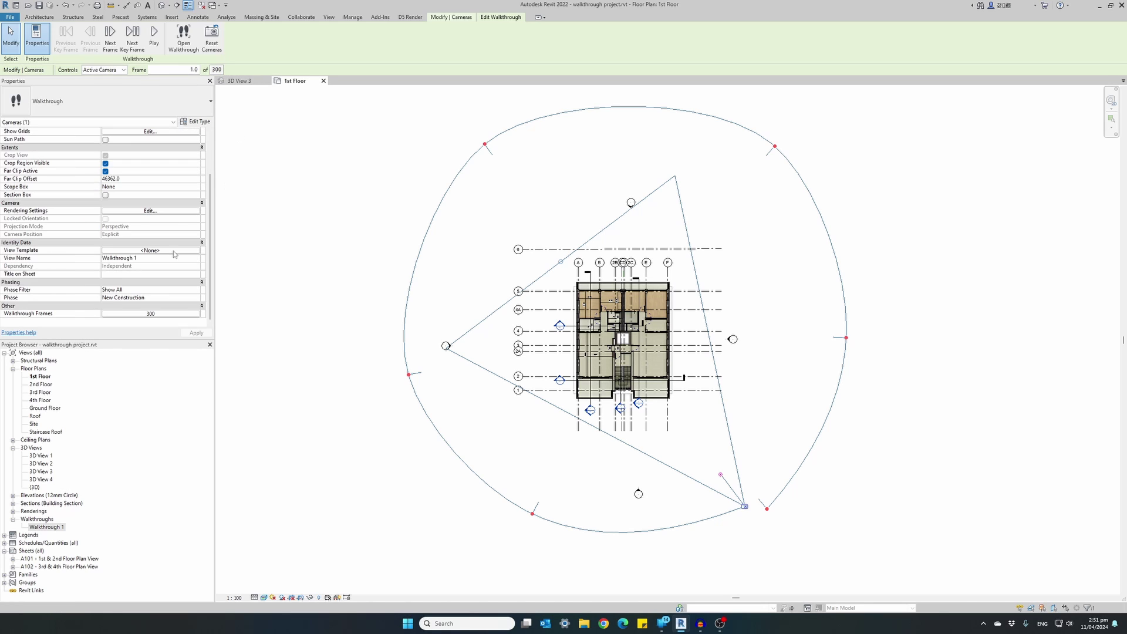
{"action": "left_click", "coordinate": [162, 315]}
{"action": "left_click_drag", "start_coordinate": [566, 229], "coordinate": [510, 208]}
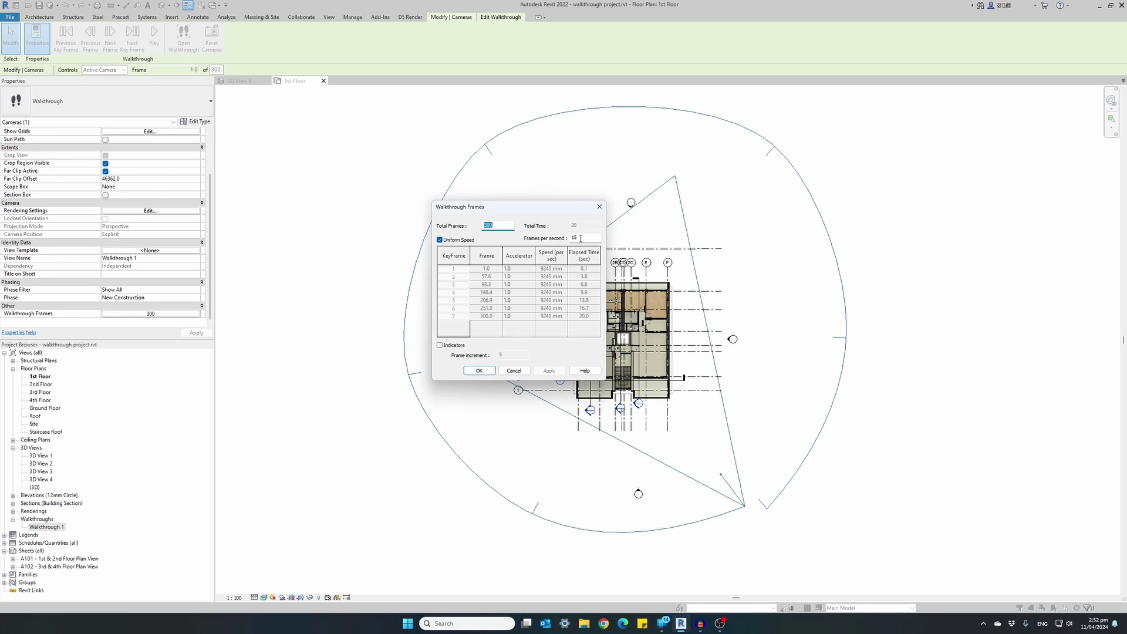
{"action": "left_click_drag", "start_coordinate": [581, 238], "coordinate": [569, 242]}
{"action": "type", "text": "24"}
{"action": "left_click", "coordinate": [549, 370]}
Step: Set the walkthrough's Total Frames to 500 and apply it
{"action": "double_click", "coordinate": [478, 230]}
{"action": "type", "text": "500"}
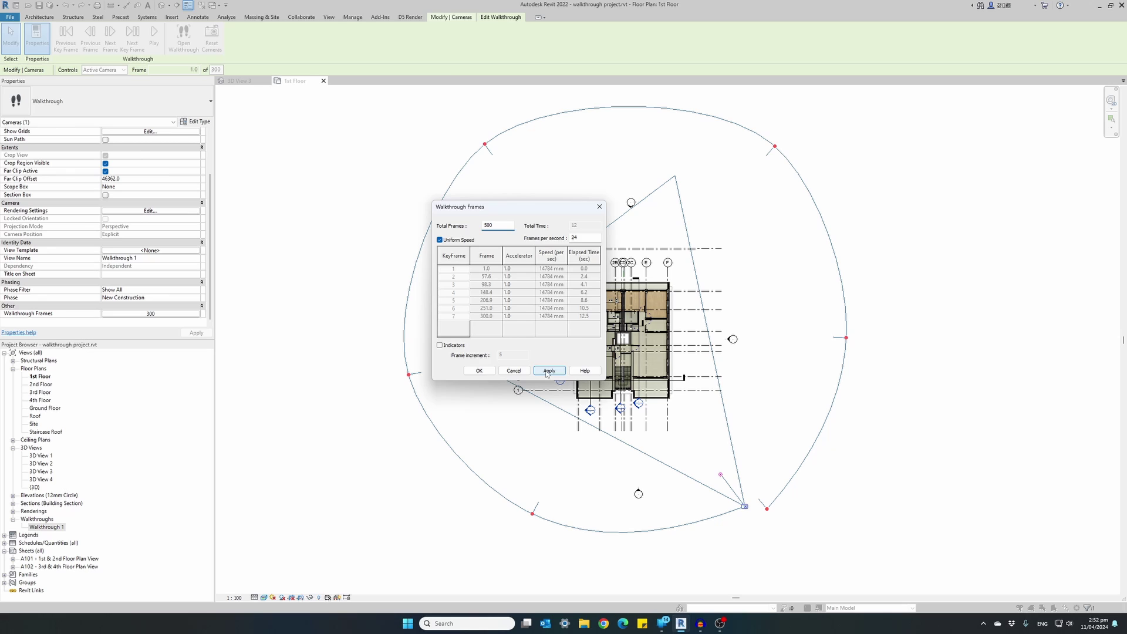
{"action": "left_click", "coordinate": [548, 371]}
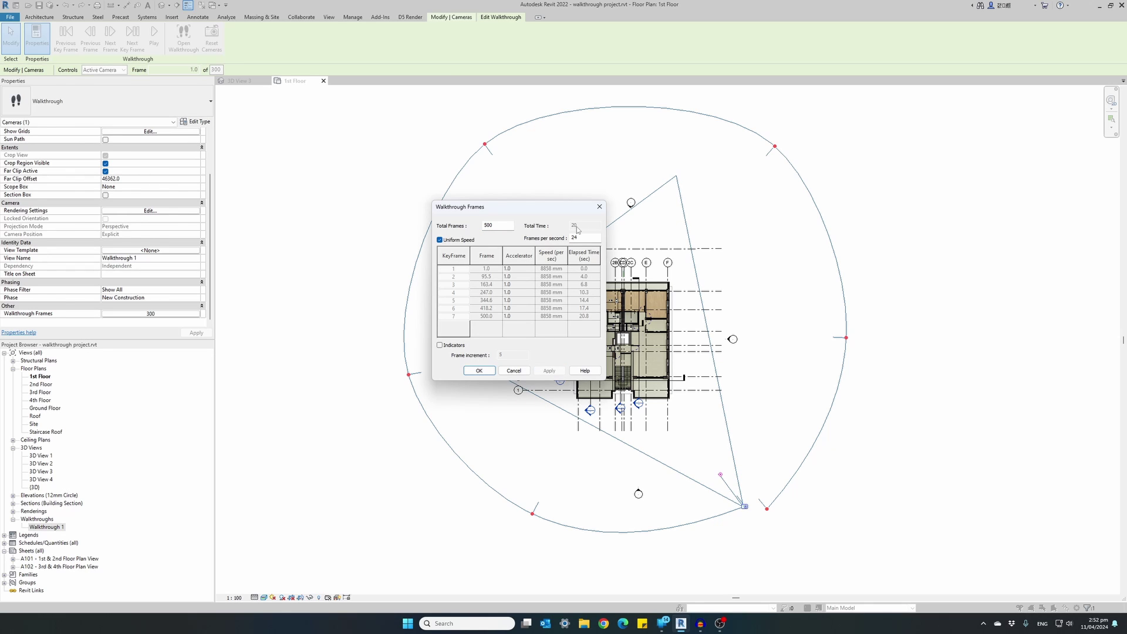
{"action": "double_click", "coordinate": [503, 224]}
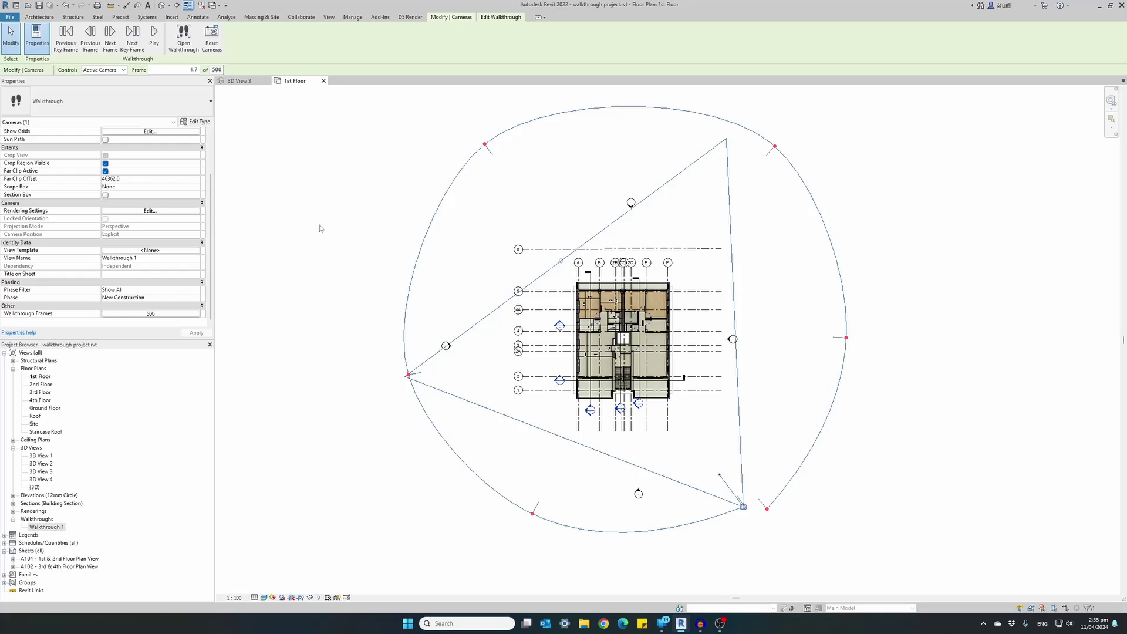
Step: Open the Walkthrough 1 perspective view and let it run through its 500 frames
{"action": "left_click", "coordinate": [185, 44]}
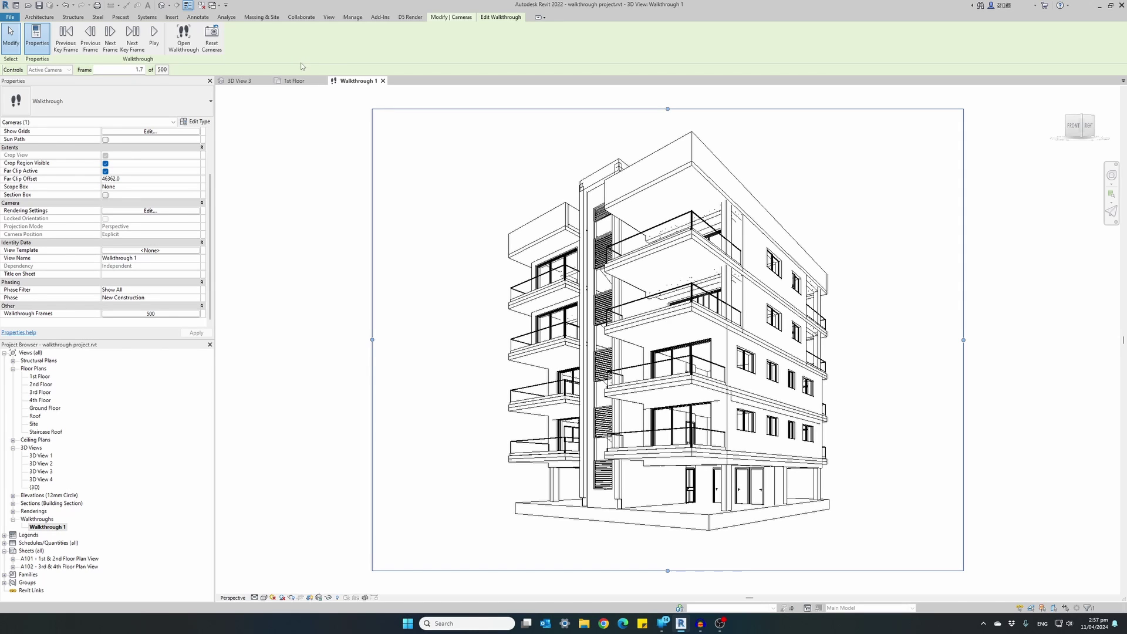
Step: On the 1st Floor plan, go to key frame 95.5, shorten the far clip to 41855.7, and re-aim the camera
{"action": "left_click", "coordinate": [457, 18]}
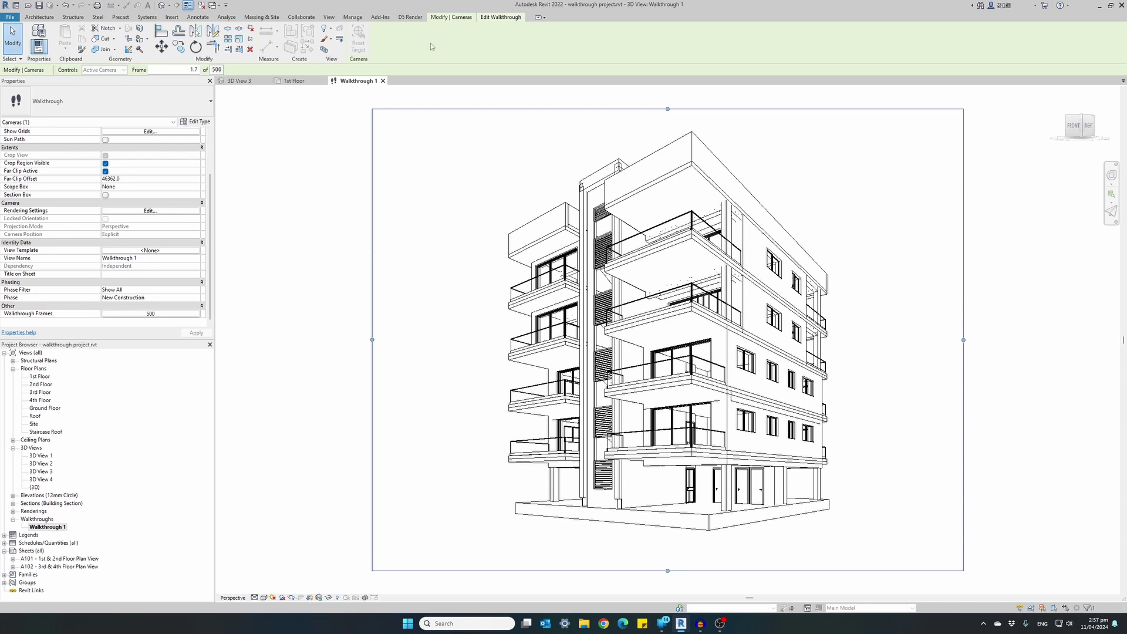
{"action": "left_click", "coordinate": [296, 81]}
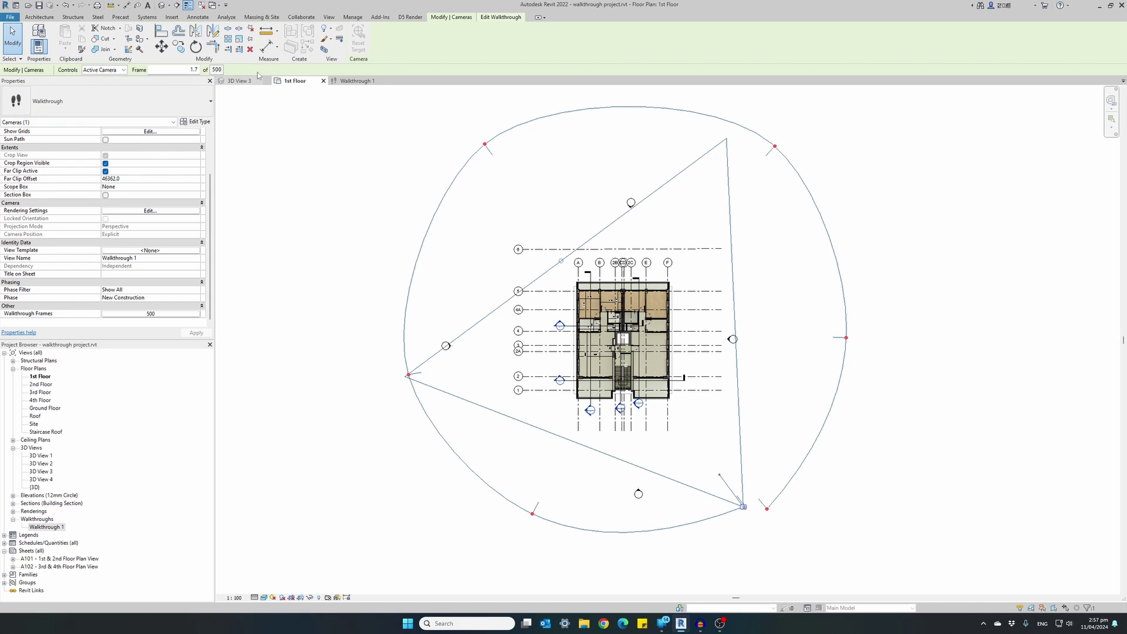
{"action": "left_click", "coordinate": [485, 17]}
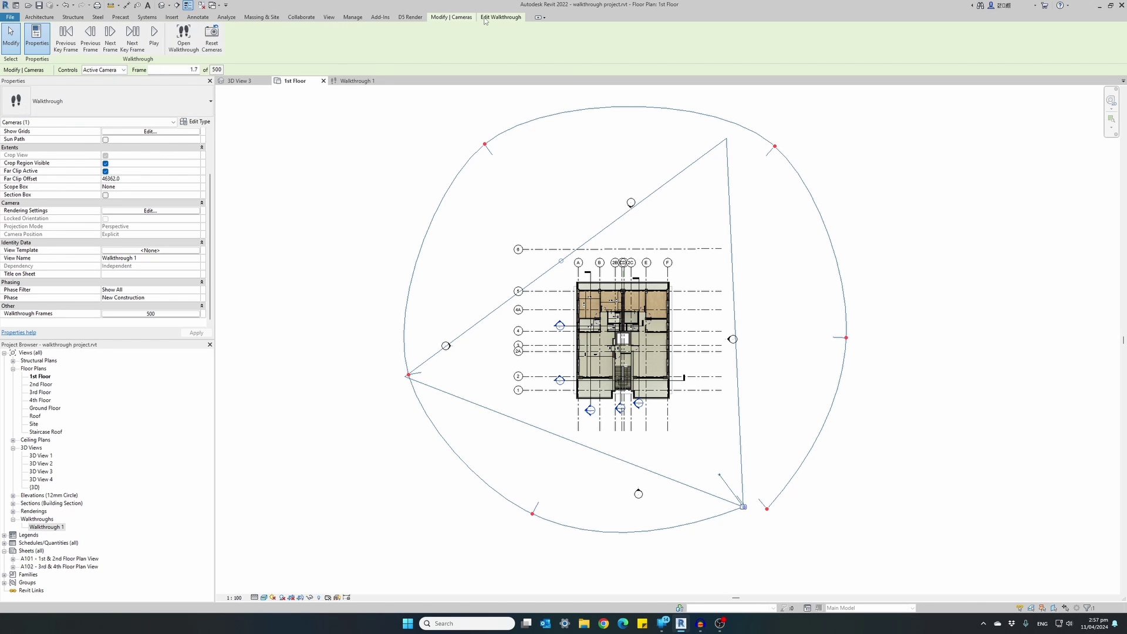
{"action": "left_click", "coordinate": [70, 38]}
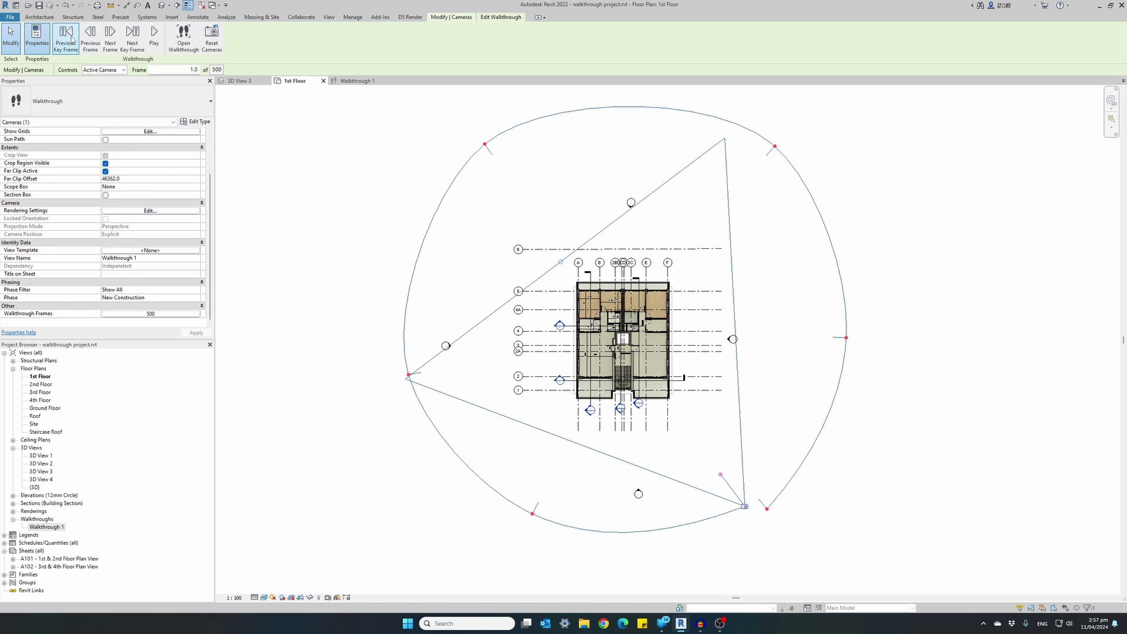
{"action": "left_click", "coordinate": [133, 35]}
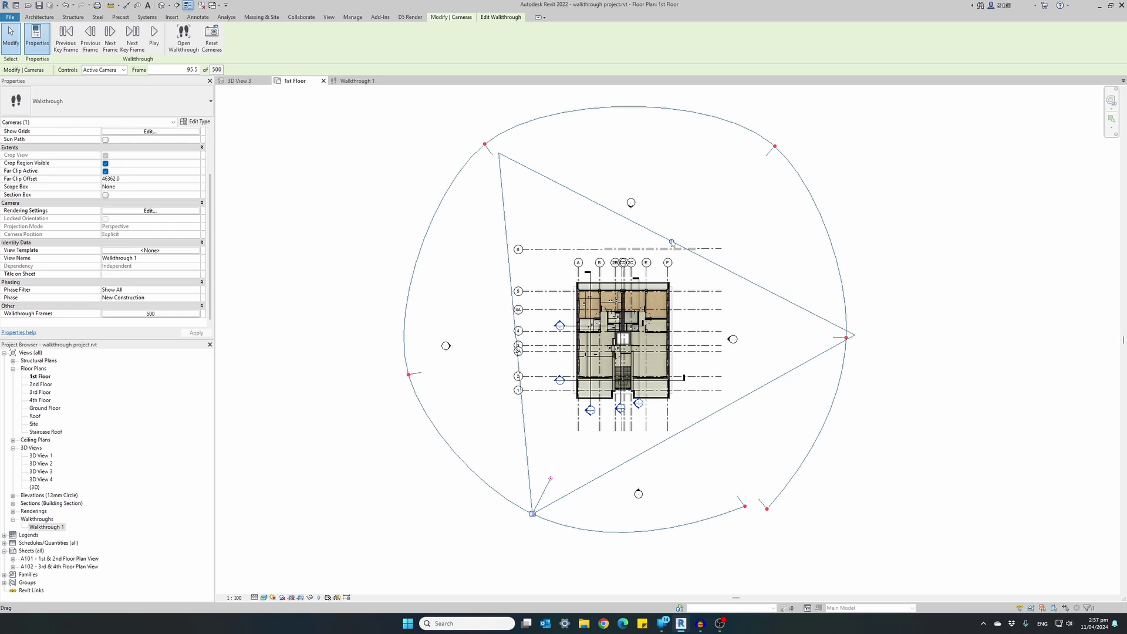
{"action": "left_click_drag", "start_coordinate": [673, 241], "coordinate": [658, 268]}
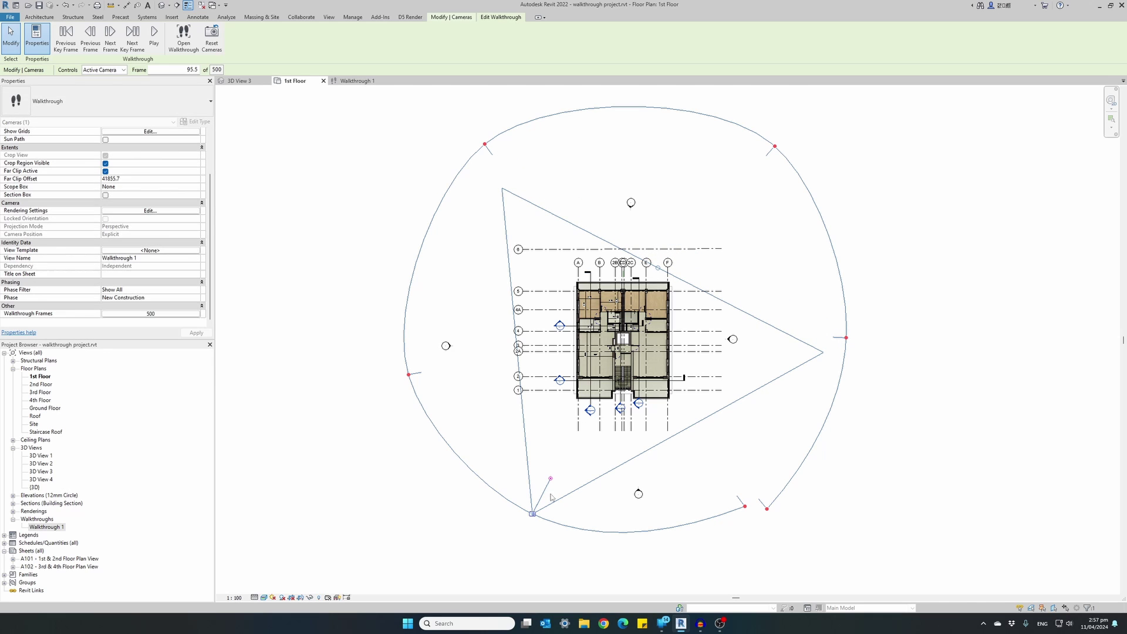
{"action": "left_click_drag", "start_coordinate": [550, 479], "coordinate": [545, 476]}
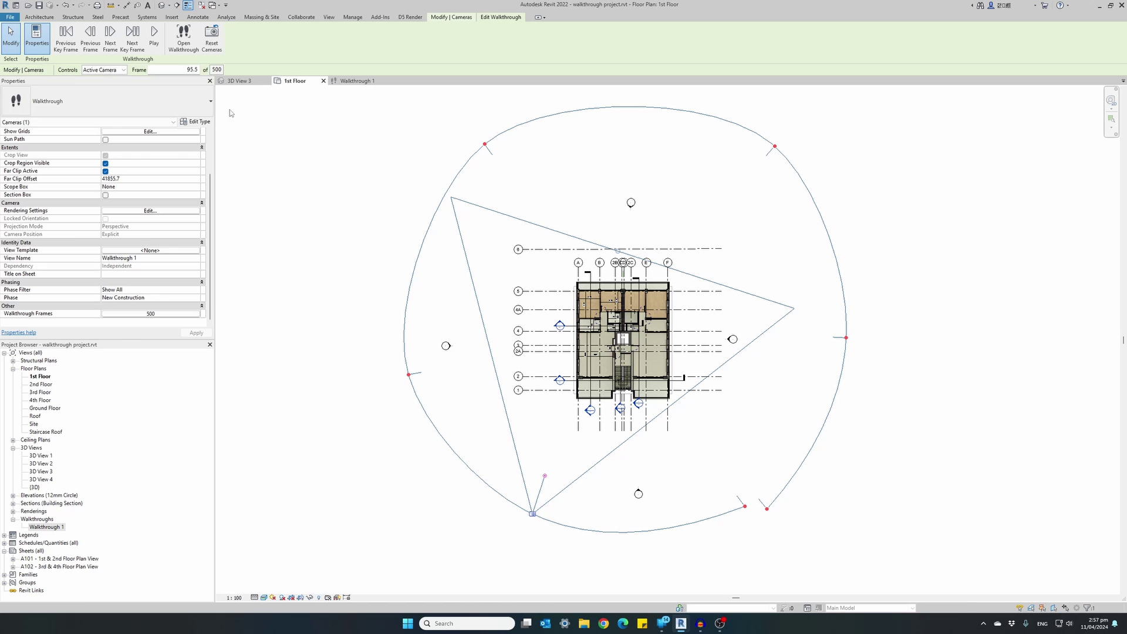
Step: Switch Controls to Path and drag the top-left, top-right and right key frames to widen the path
{"action": "left_click", "coordinate": [117, 73]}
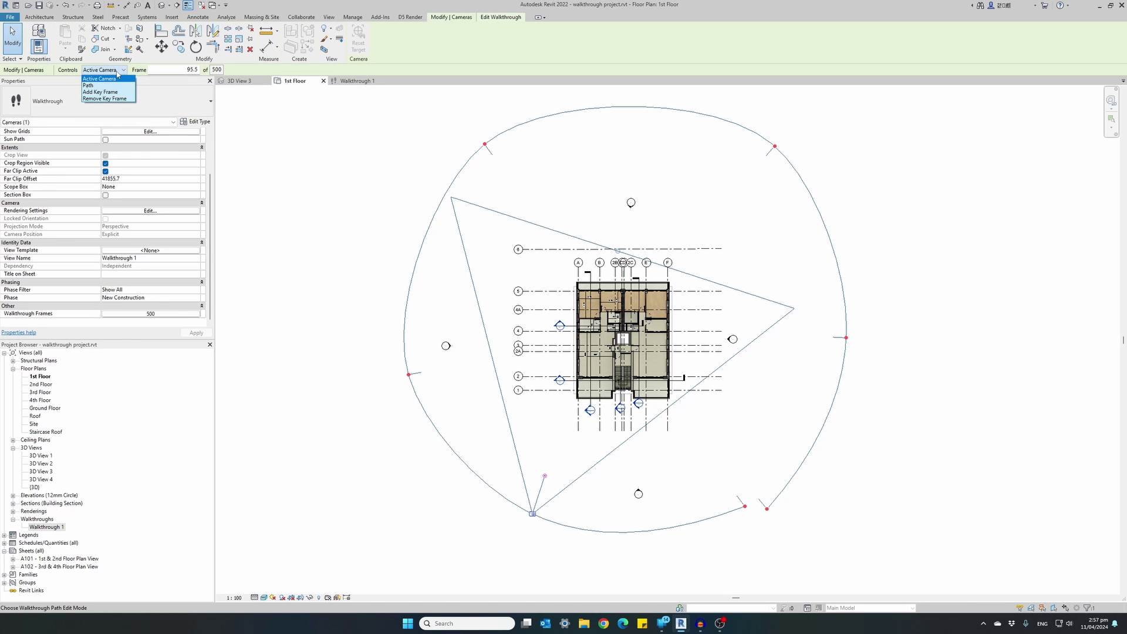
{"action": "left_click", "coordinate": [101, 86]}
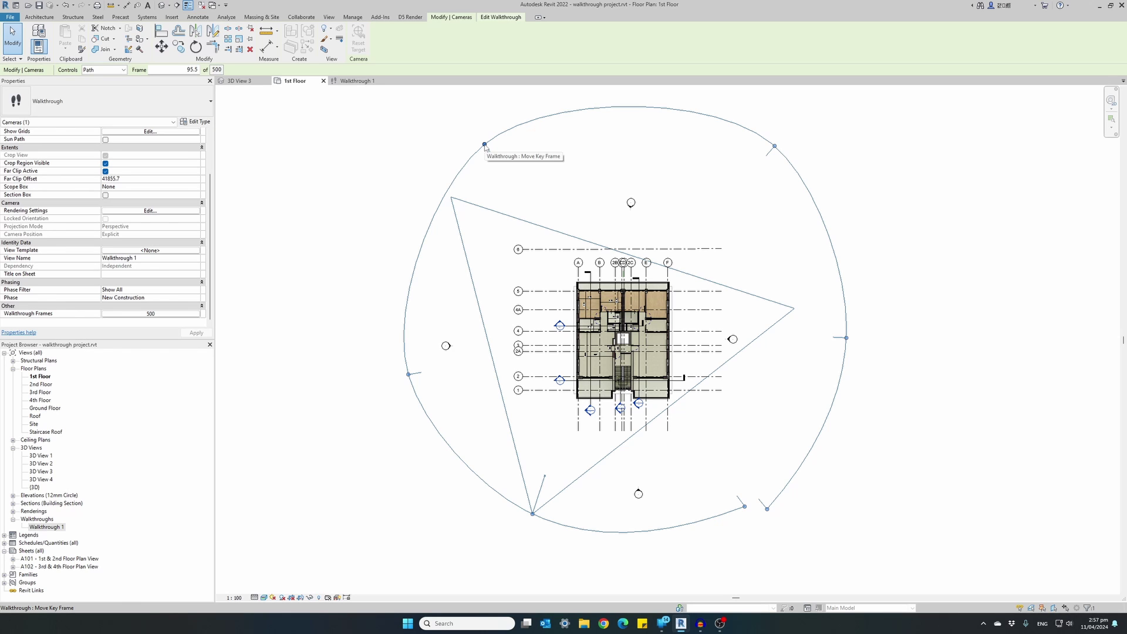
{"action": "left_click_drag", "start_coordinate": [484, 144], "coordinate": [542, 235]}
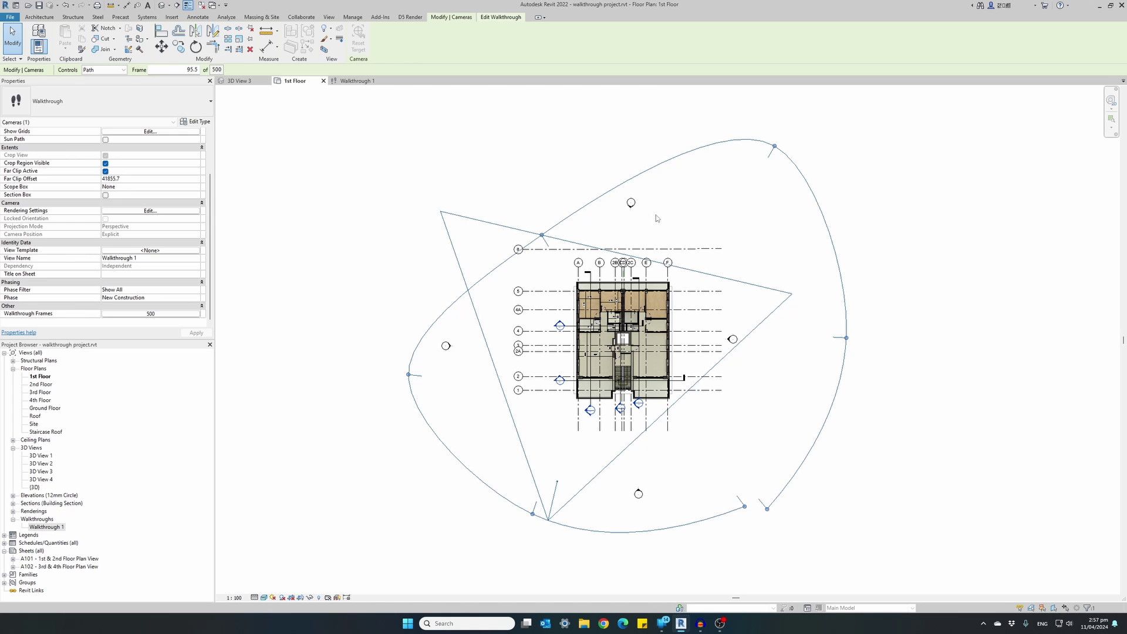
{"action": "left_click_drag", "start_coordinate": [775, 147], "coordinate": [728, 209]}
{"action": "left_click_drag", "start_coordinate": [846, 338], "coordinate": [970, 306]}
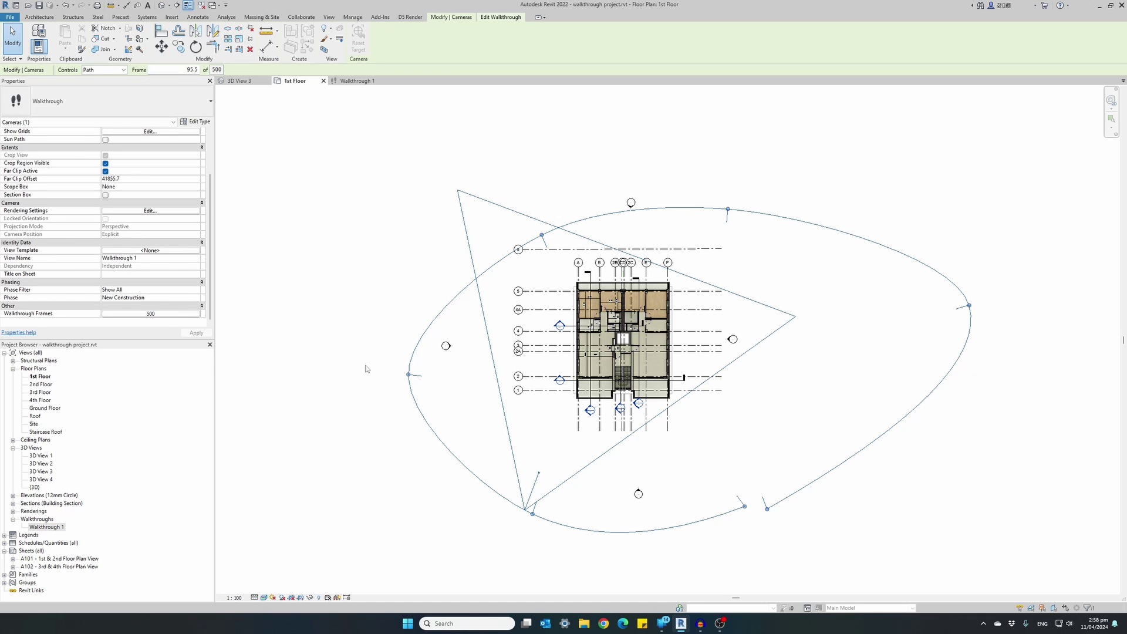
{"action": "left_click", "coordinate": [492, 21]}
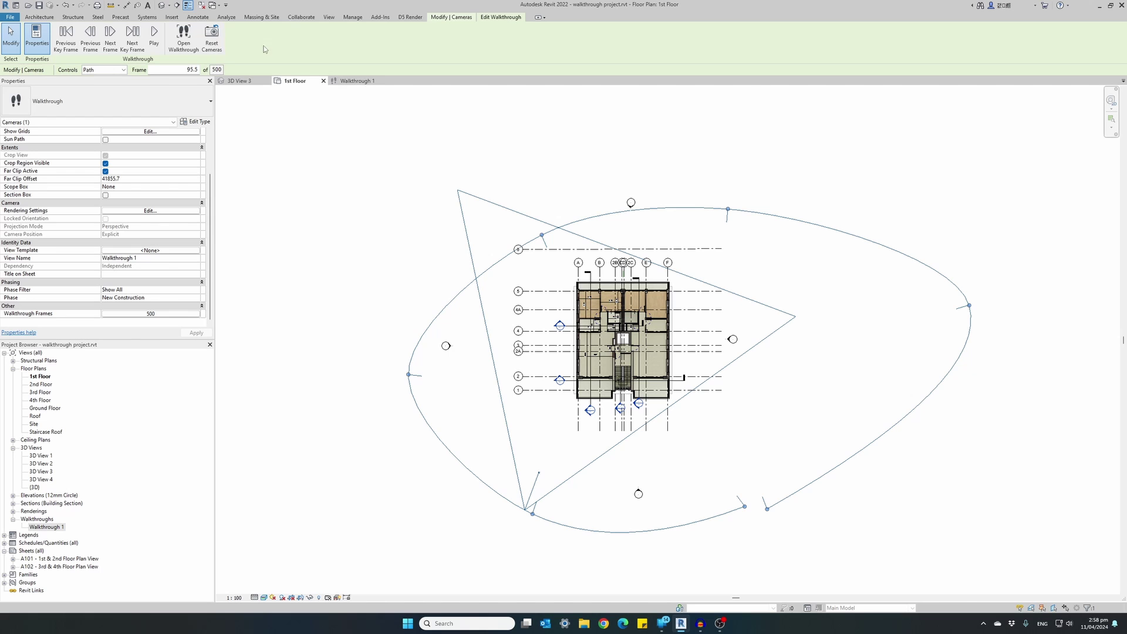
Step: Play Walkthrough 1, then drag three key frames on the 1st Floor plan into a rounder loop
{"action": "left_click", "coordinate": [356, 82]}
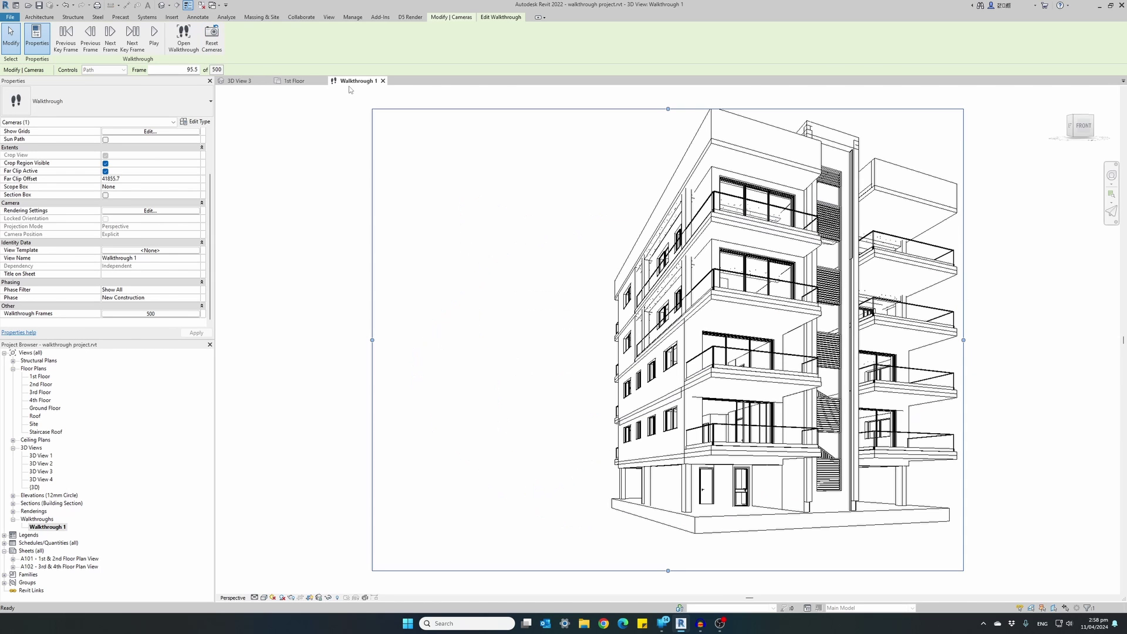
{"action": "left_click", "coordinate": [154, 41]}
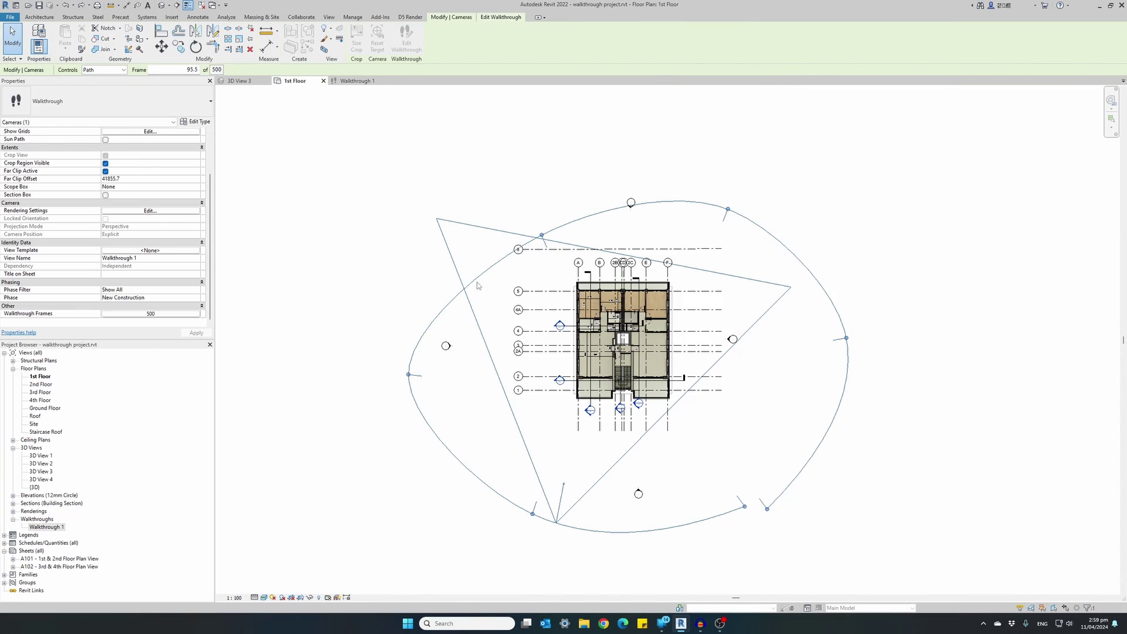
{"action": "left_click_drag", "start_coordinate": [541, 236], "coordinate": [422, 215]}
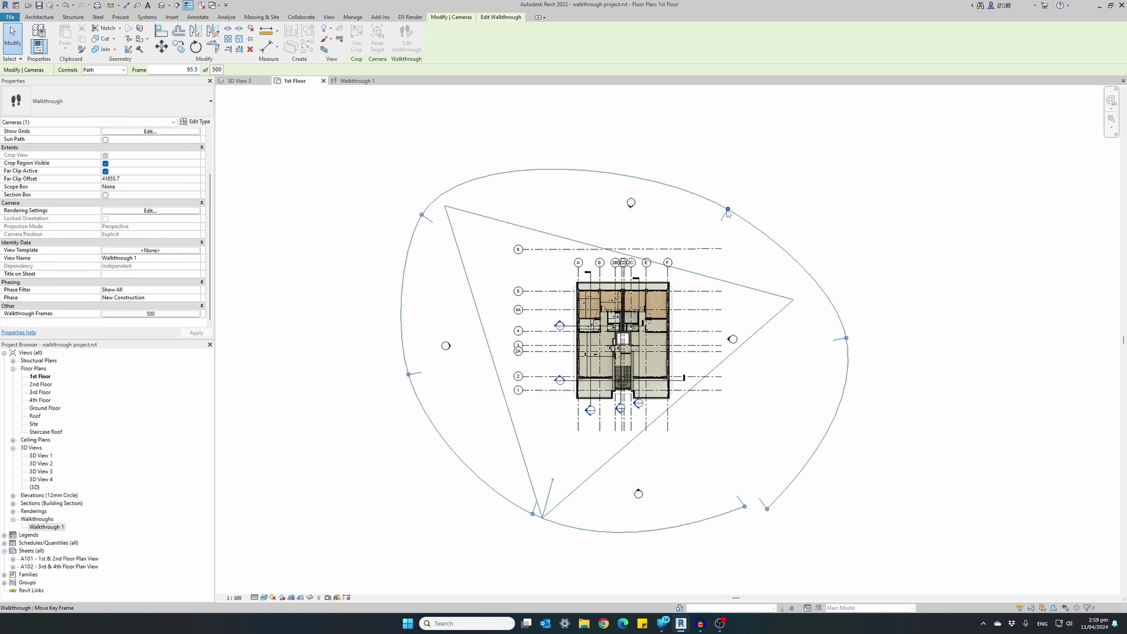
{"action": "left_click_drag", "start_coordinate": [728, 210], "coordinate": [680, 155]}
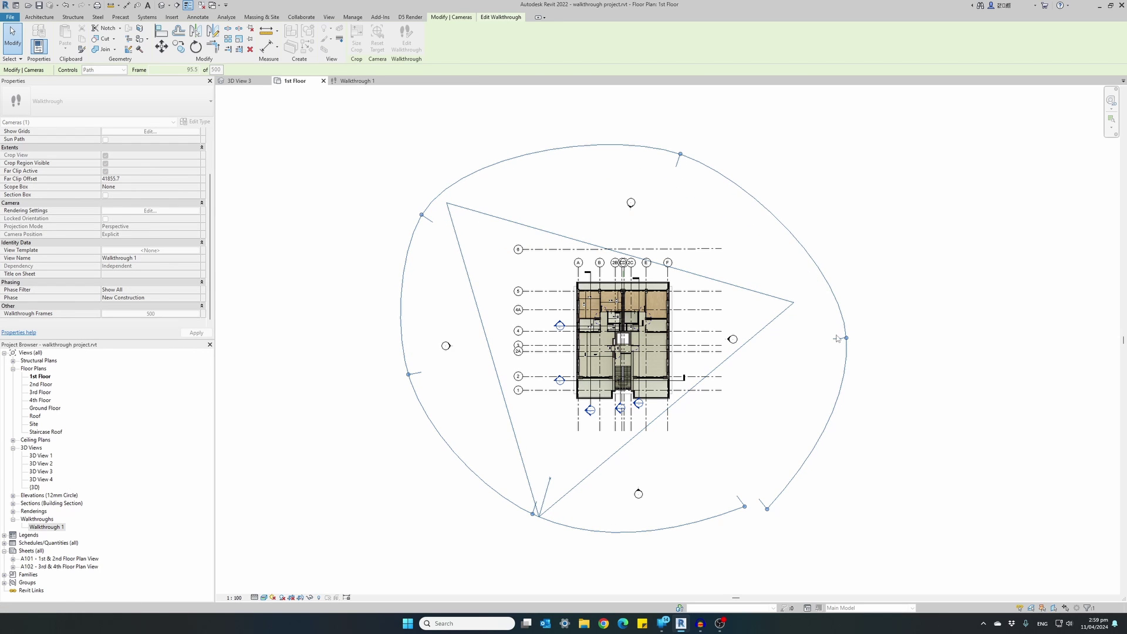
{"action": "left_click_drag", "start_coordinate": [846, 340], "coordinate": [816, 241]}
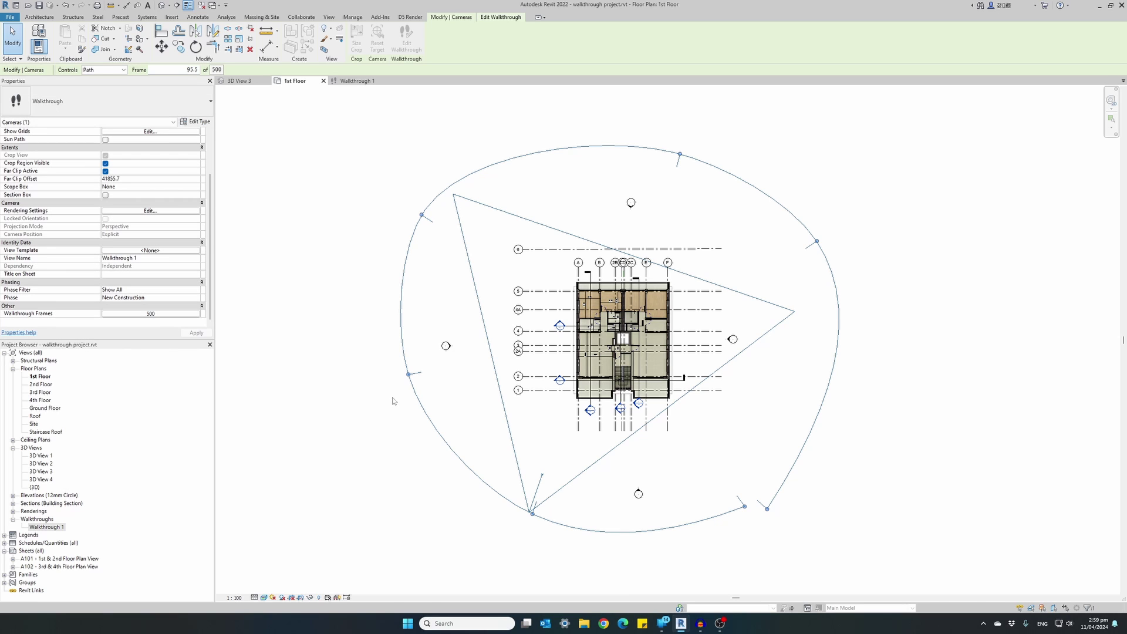
{"action": "left_click", "coordinate": [355, 81]}
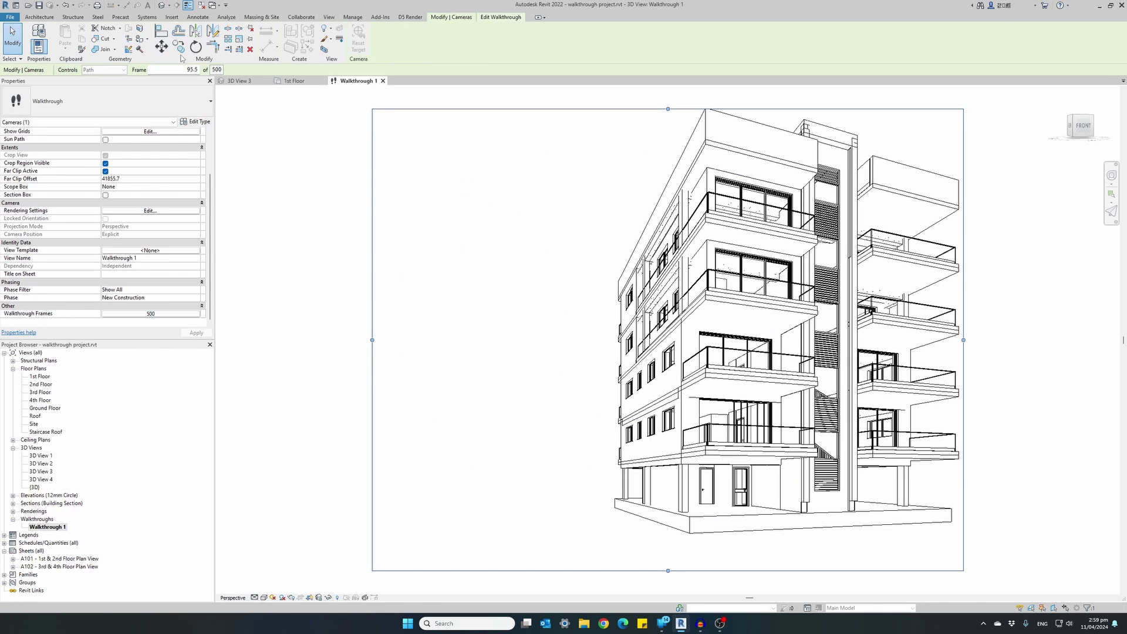
Step: Play the reshaped Walkthrough 1 loop, then bring up the visual style list
{"action": "left_click", "coordinate": [501, 17]}
{"action": "left_click", "coordinate": [154, 38]}
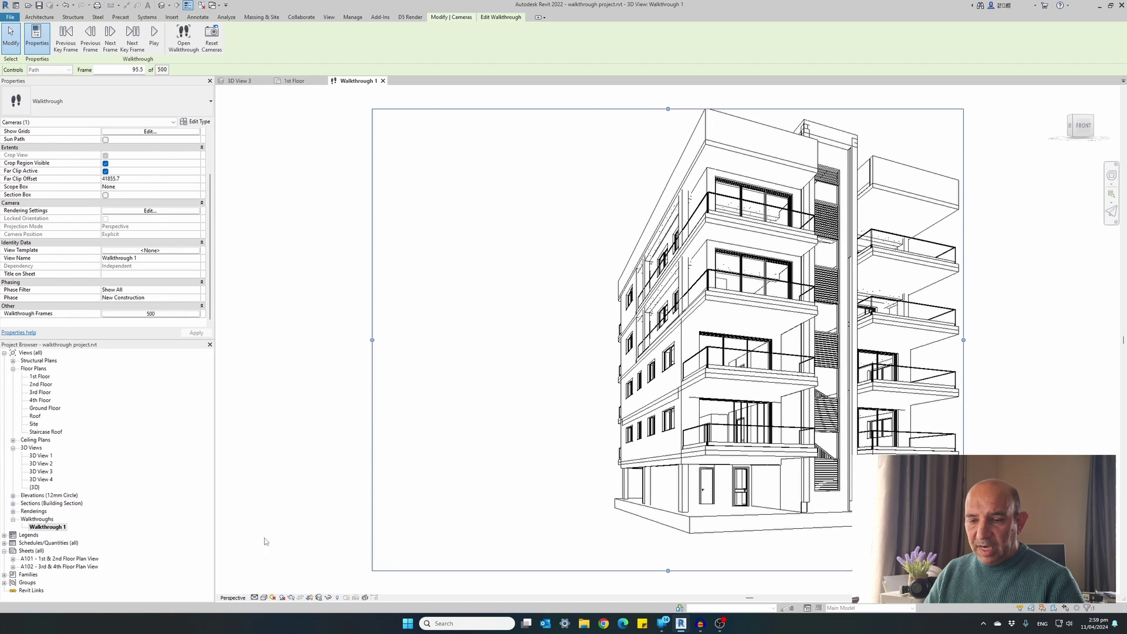
{"action": "left_click", "coordinate": [265, 598]}
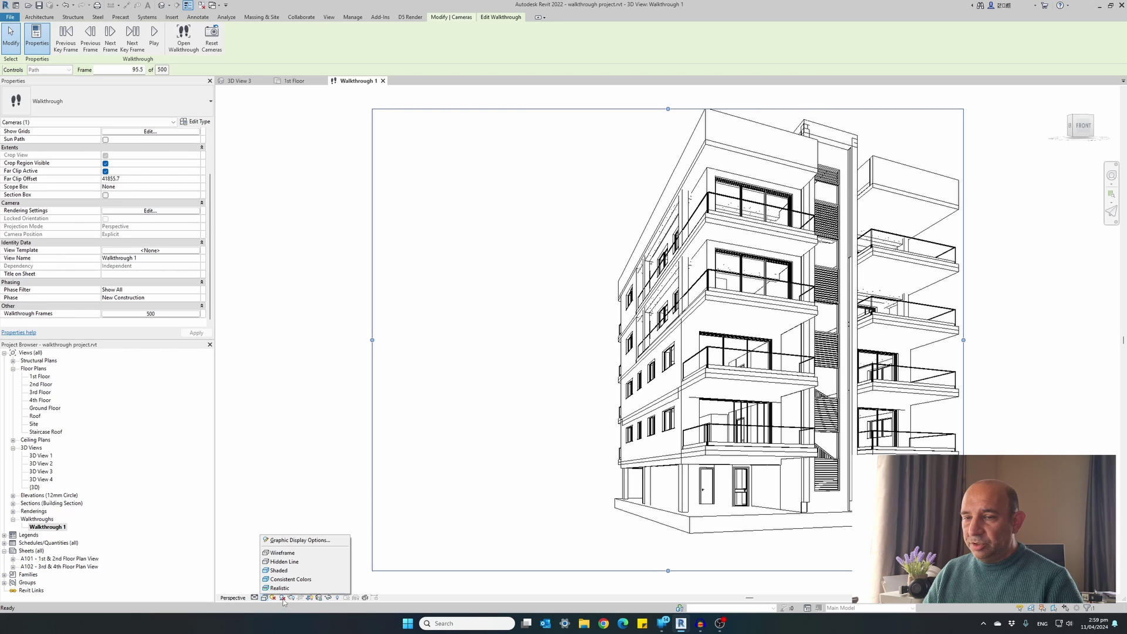
Step: Decline quitting the walkthrough and turn on shadows in the walkthrough view
{"action": "left_click", "coordinate": [280, 437]}
{"action": "left_click", "coordinate": [617, 311]}
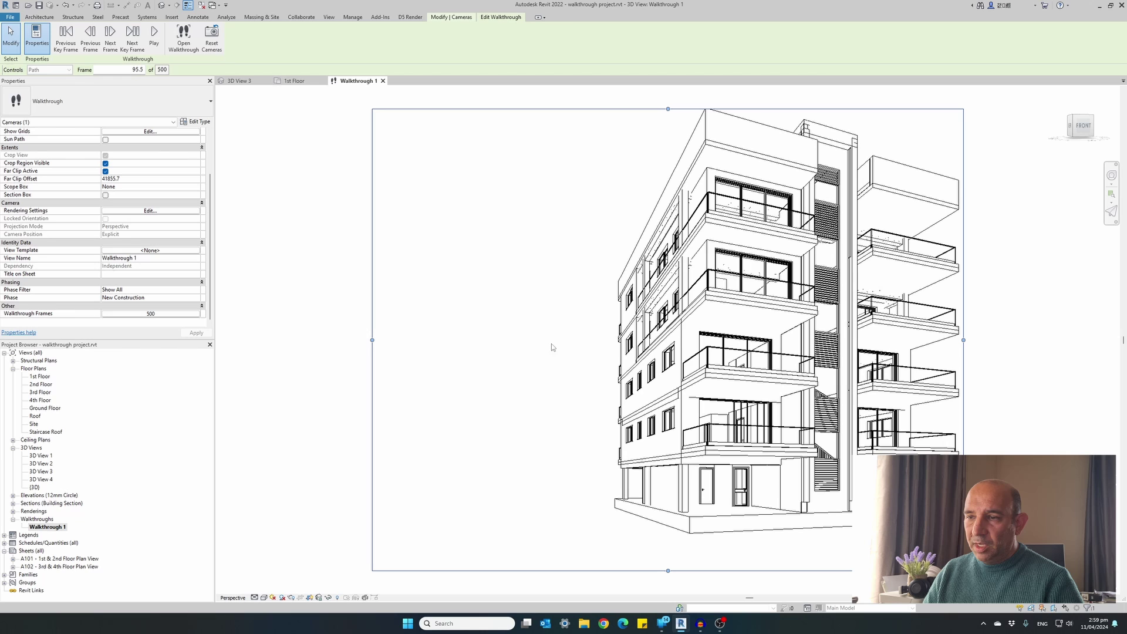
{"action": "left_click", "coordinate": [281, 598]}
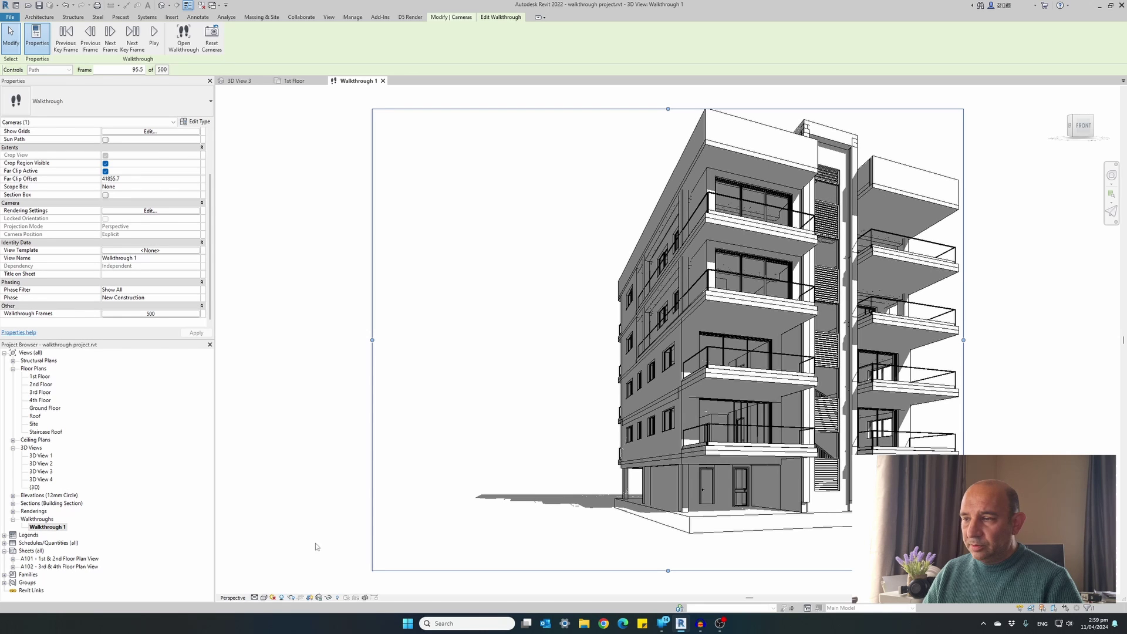
Step: Set the walkthrough view's visual style to Hidden Line and rewind to frame 1
{"action": "left_click", "coordinate": [272, 598]}
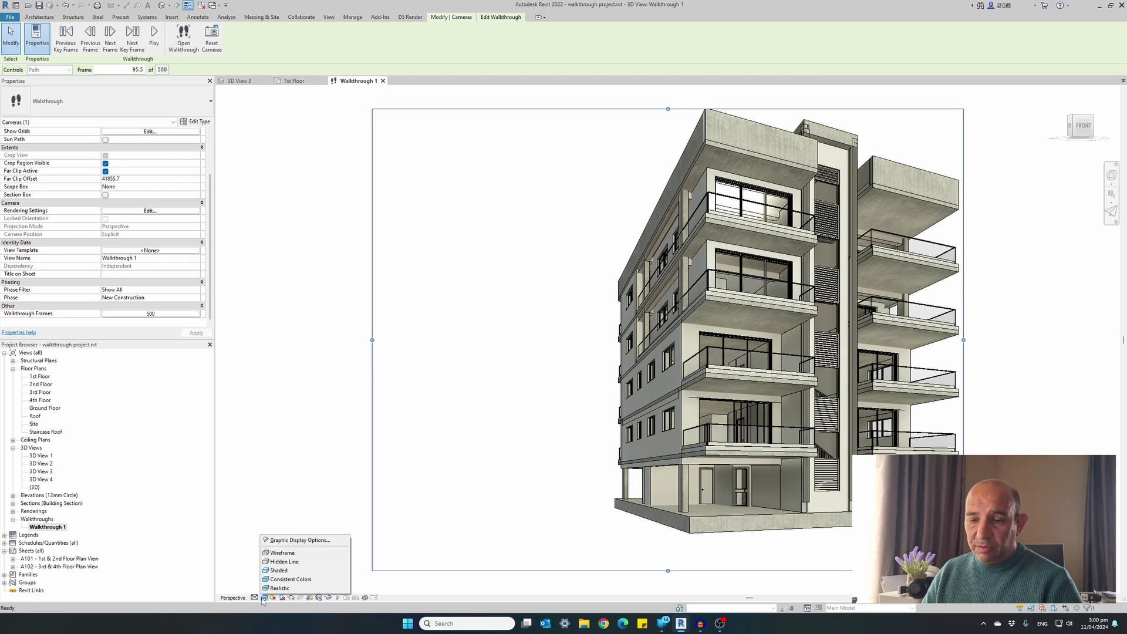
{"action": "left_click", "coordinate": [289, 564]}
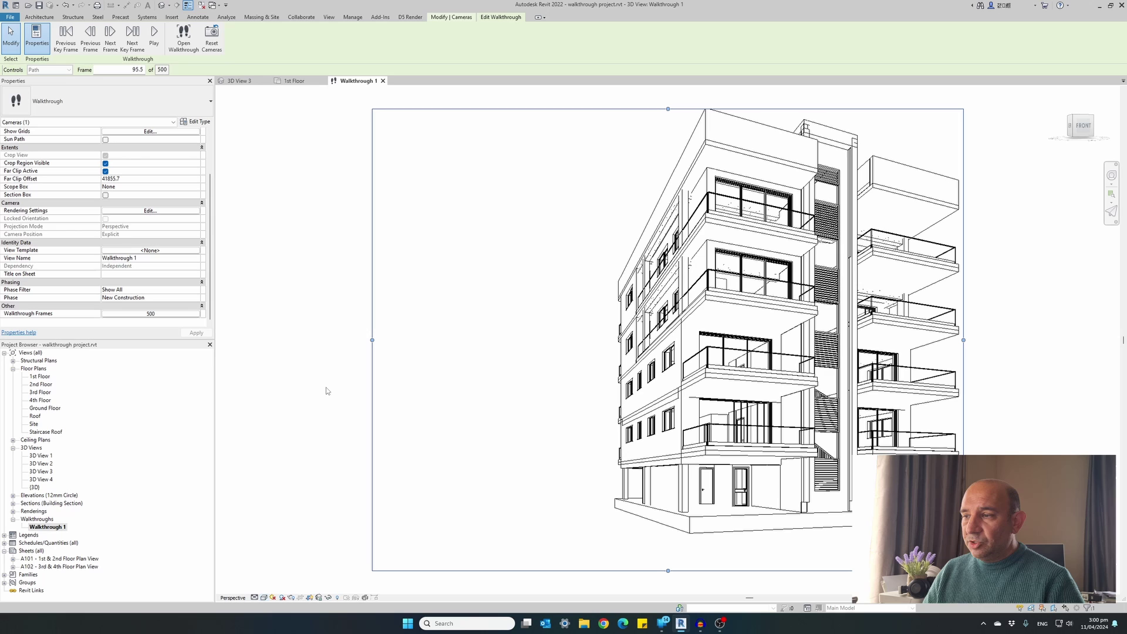
{"action": "left_click", "coordinate": [64, 37]}
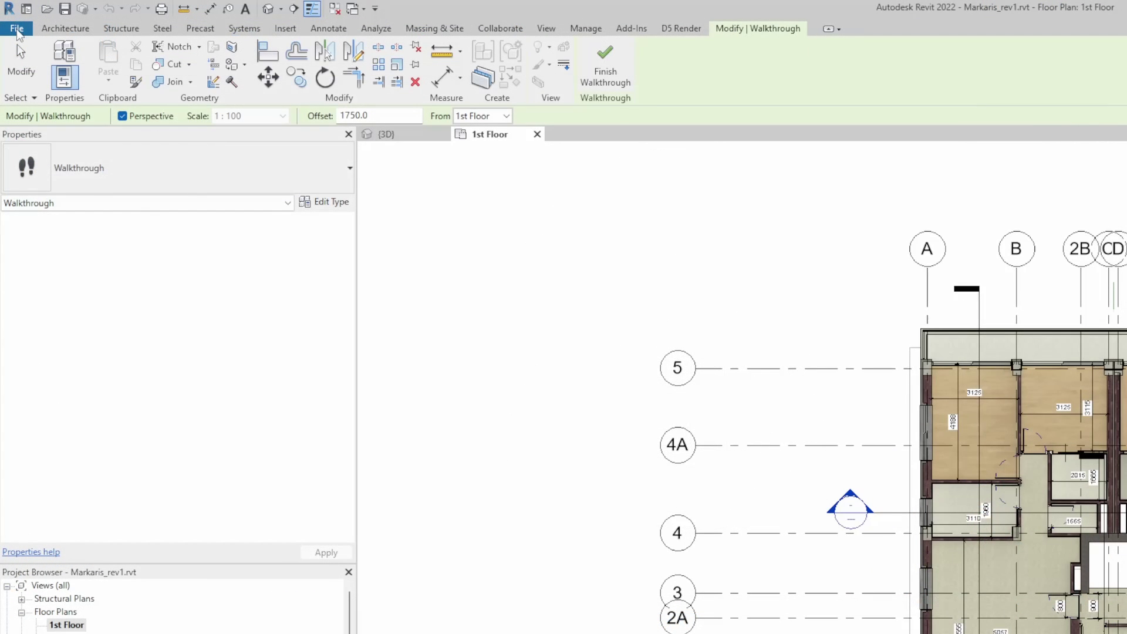
Step: Start the walkthrough export via File > Export > Images and Animations > Walkthrough
{"action": "left_click", "coordinate": [17, 29]}
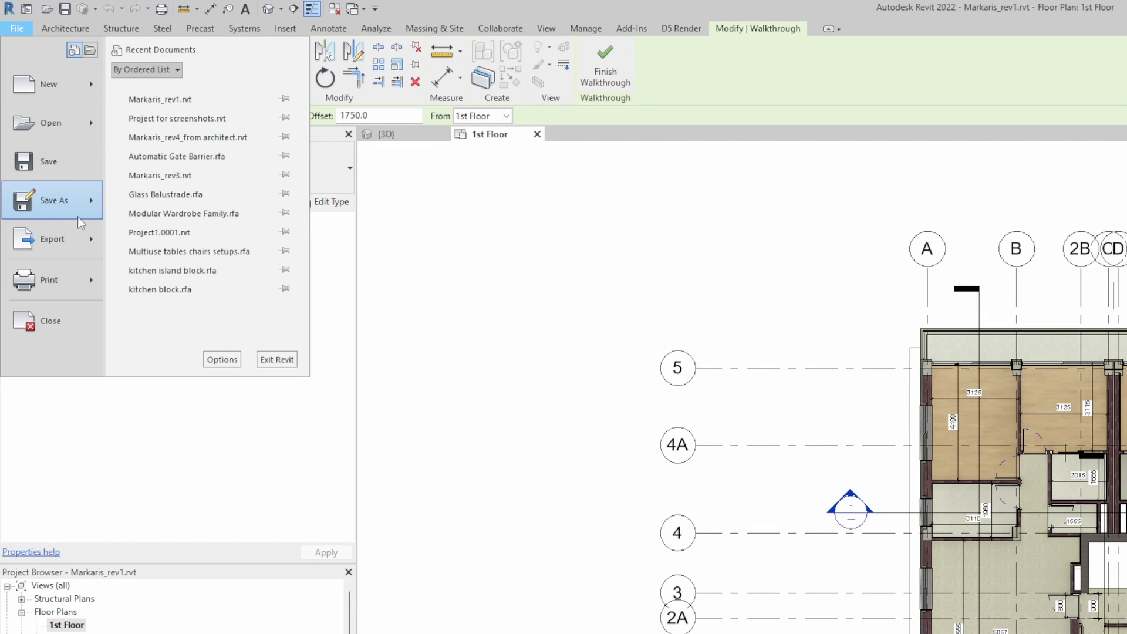
{"action": "mouse_move", "coordinate": [86, 241]}
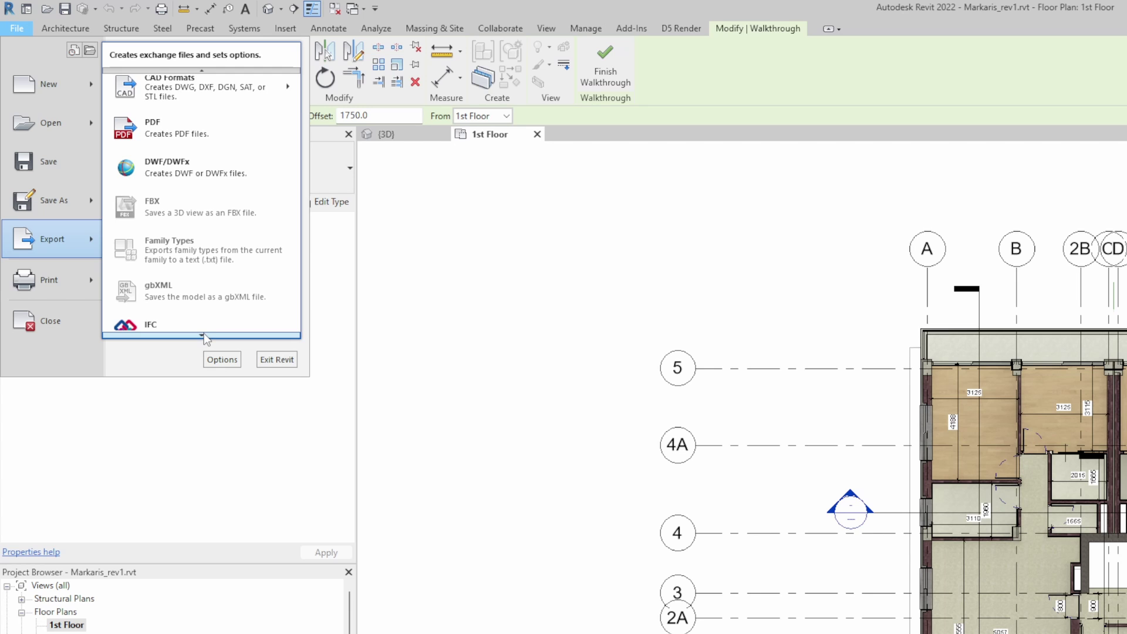
{"action": "mouse_move", "coordinate": [204, 339]}
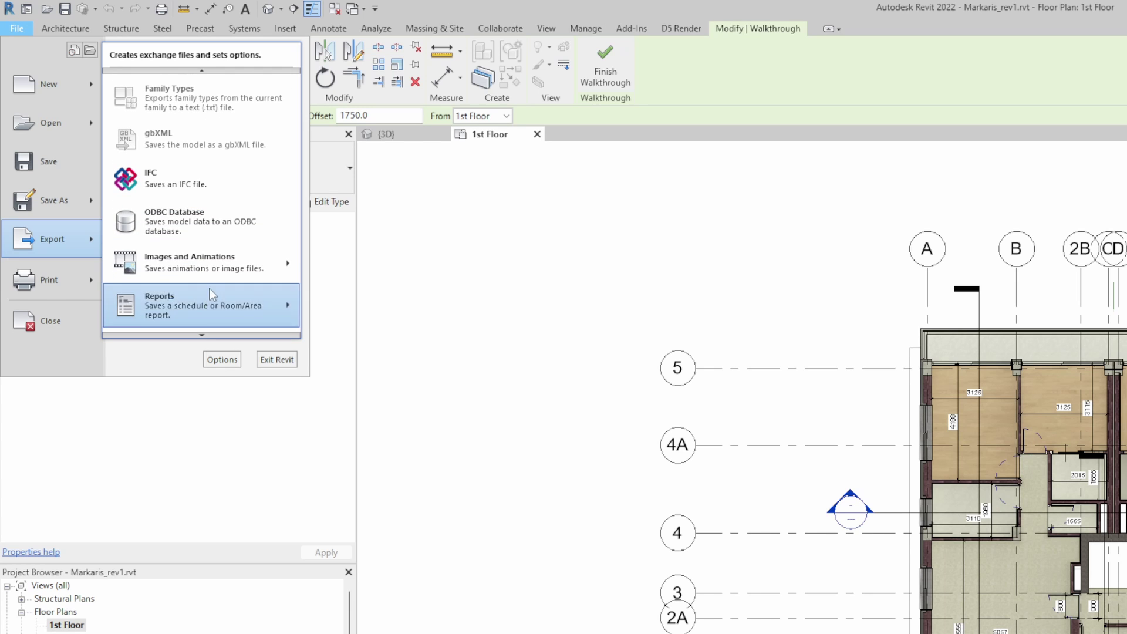
{"action": "mouse_move", "coordinate": [221, 268]}
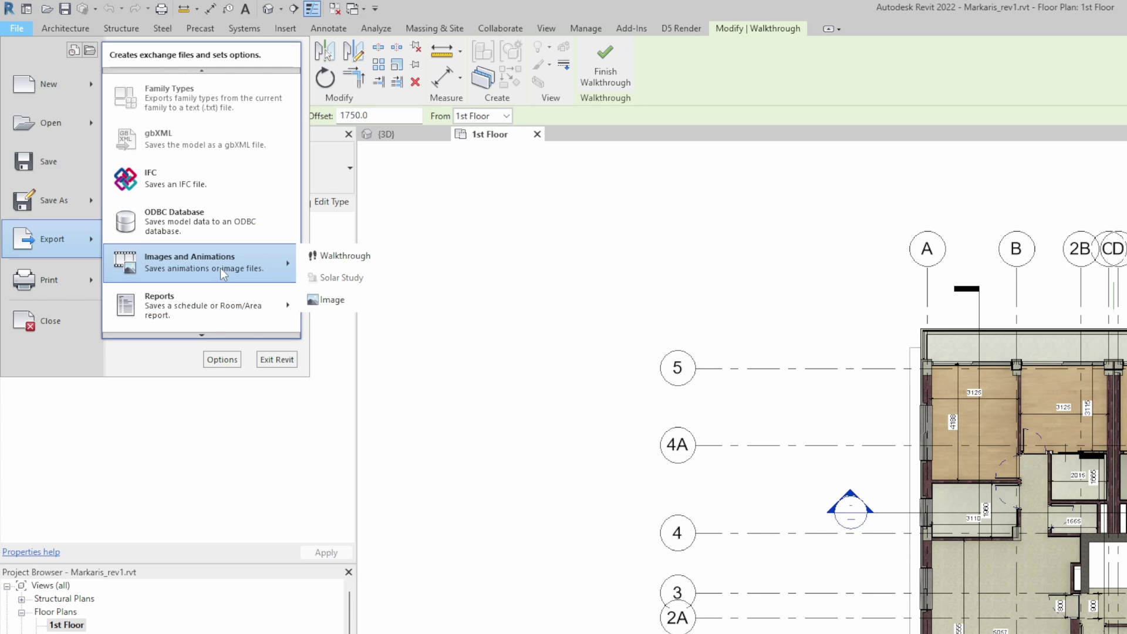
{"action": "left_click", "coordinate": [326, 258]}
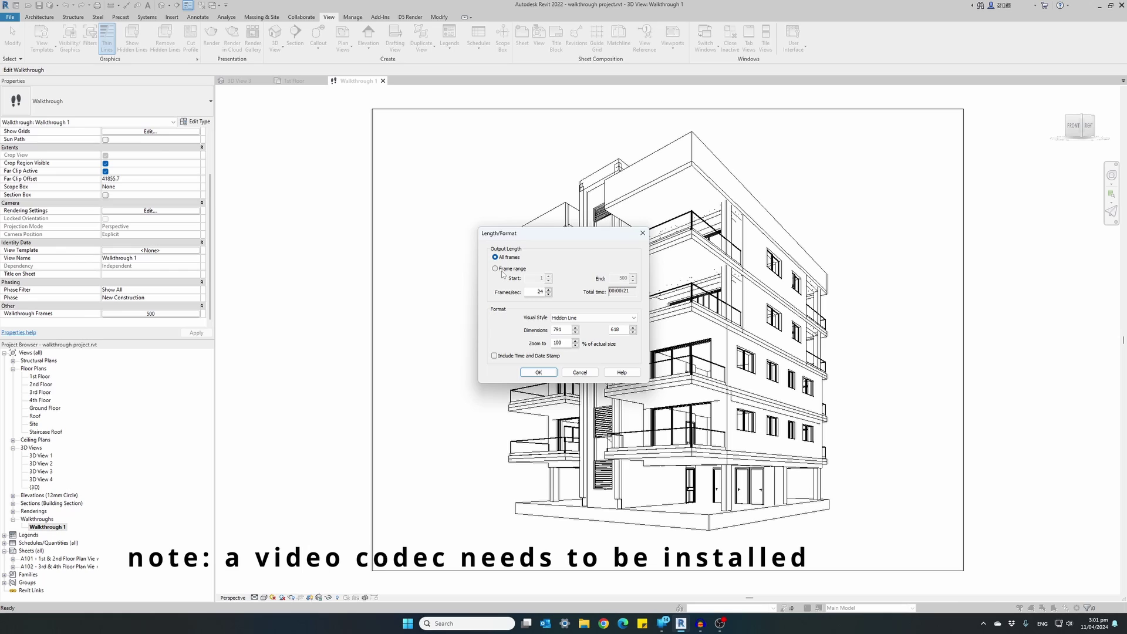
Step: Export all 500 frames at 24 fps in Hidden Line as VIDEO.avi on the Desktop
{"action": "left_click", "coordinate": [502, 273]}
{"action": "left_click", "coordinate": [496, 259]}
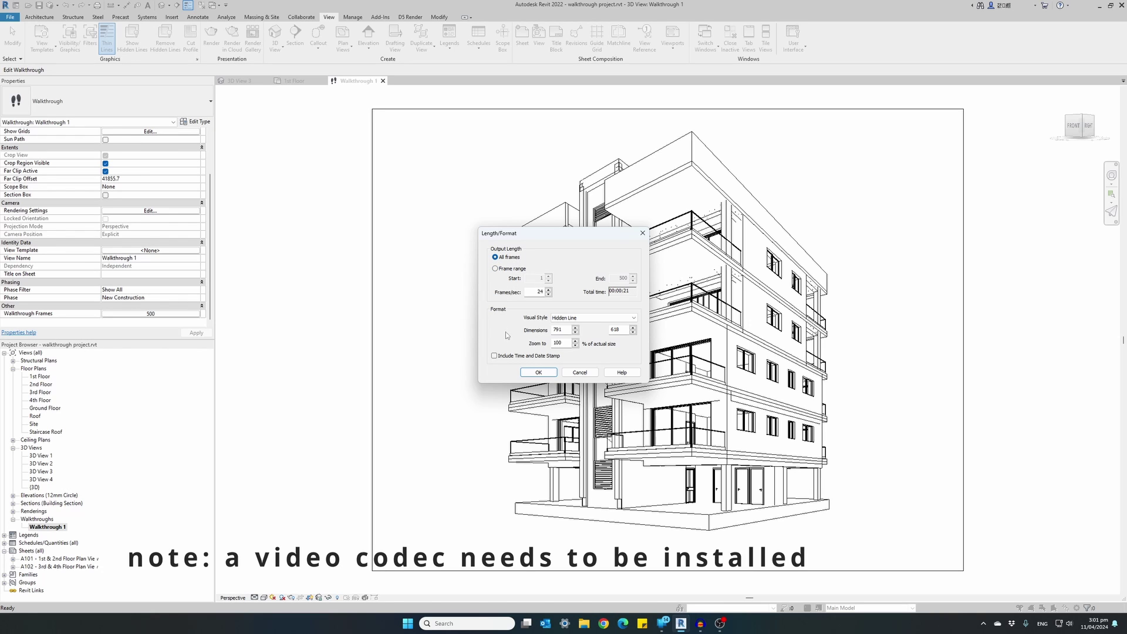
{"action": "left_click", "coordinate": [538, 372]}
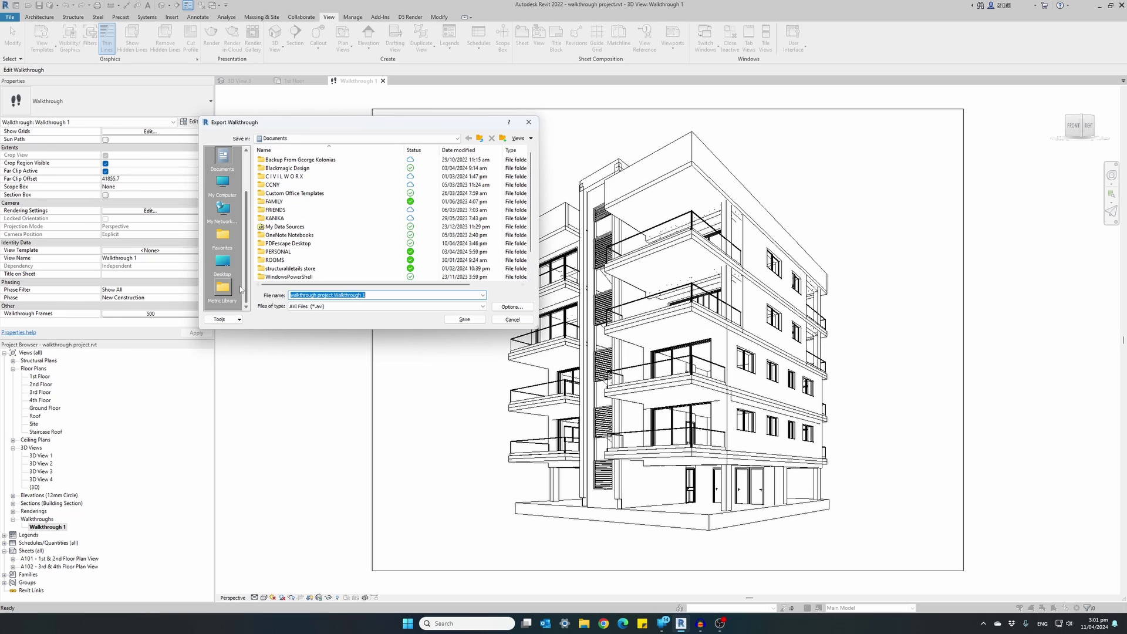
{"action": "left_click", "coordinate": [222, 264]}
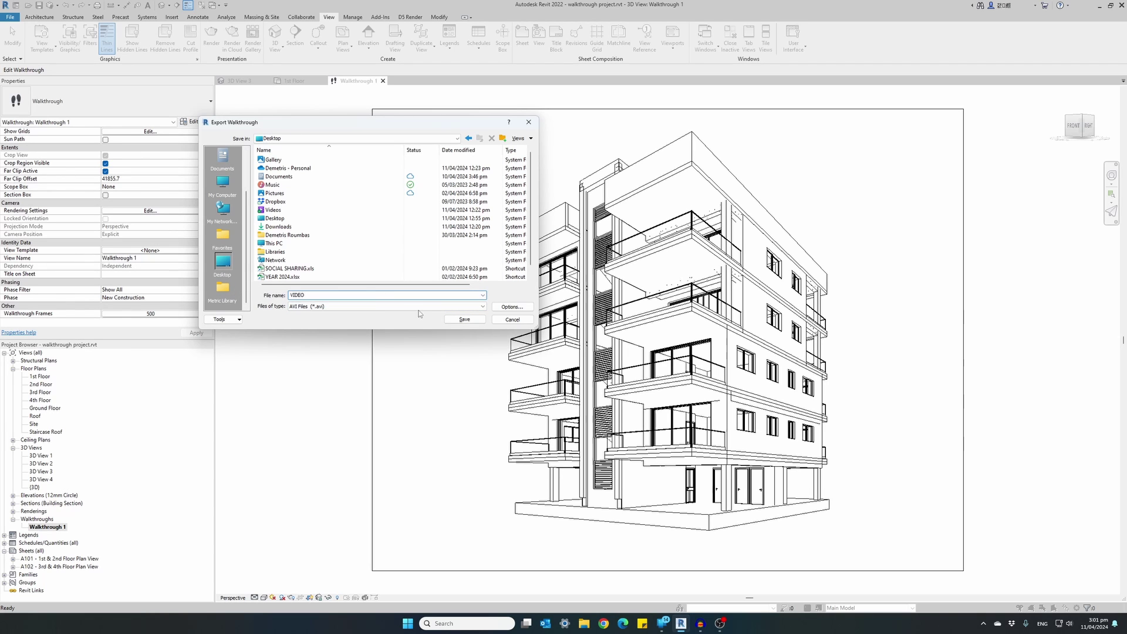
{"action": "left_click", "coordinate": [464, 320]}
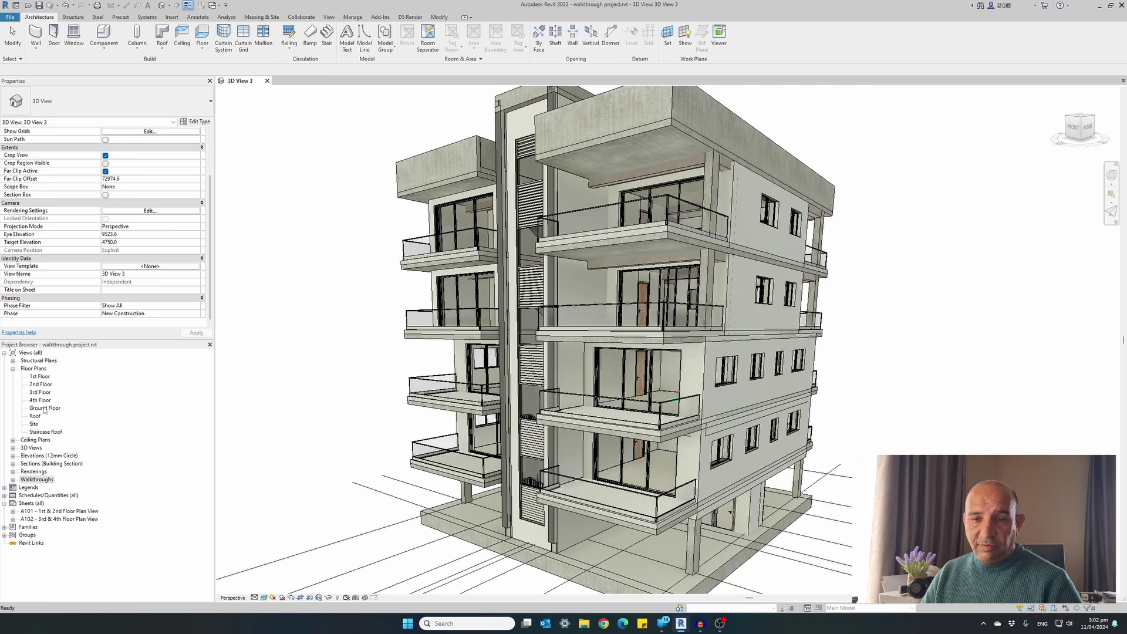
Step: On the Ground Floor plan, start a new walkthrough with key frames looping around the building
{"action": "double_click", "coordinate": [45, 408]}
{"action": "scroll", "coordinate": [320, 360], "scroll_direction": "down", "scroll_amount": 3}
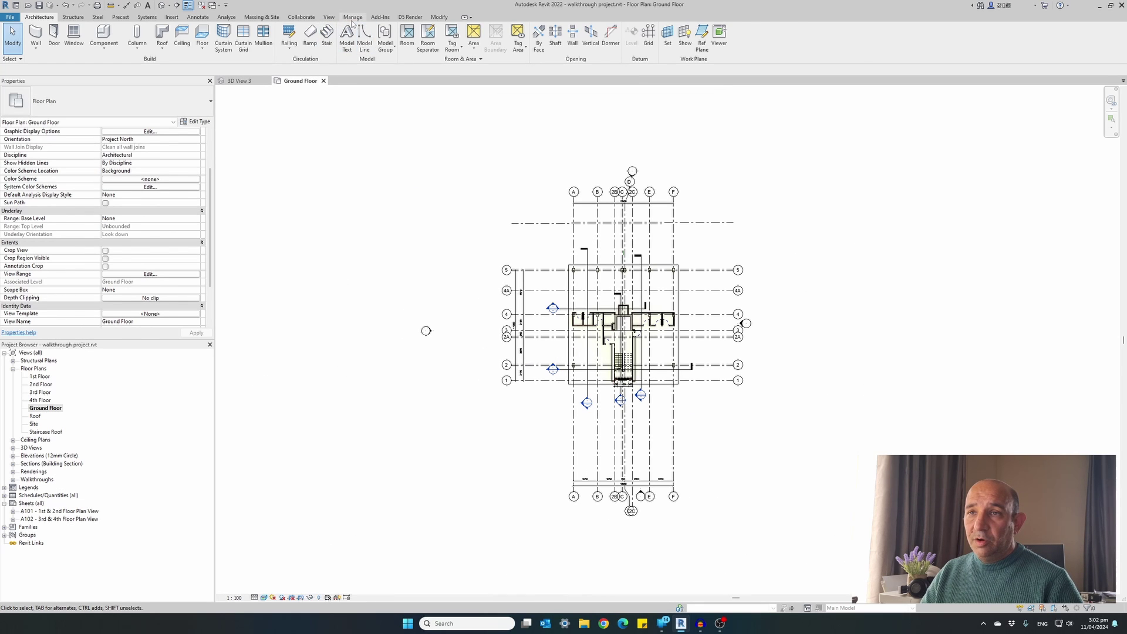
{"action": "left_click", "coordinate": [334, 19]}
{"action": "left_click", "coordinate": [283, 50]}
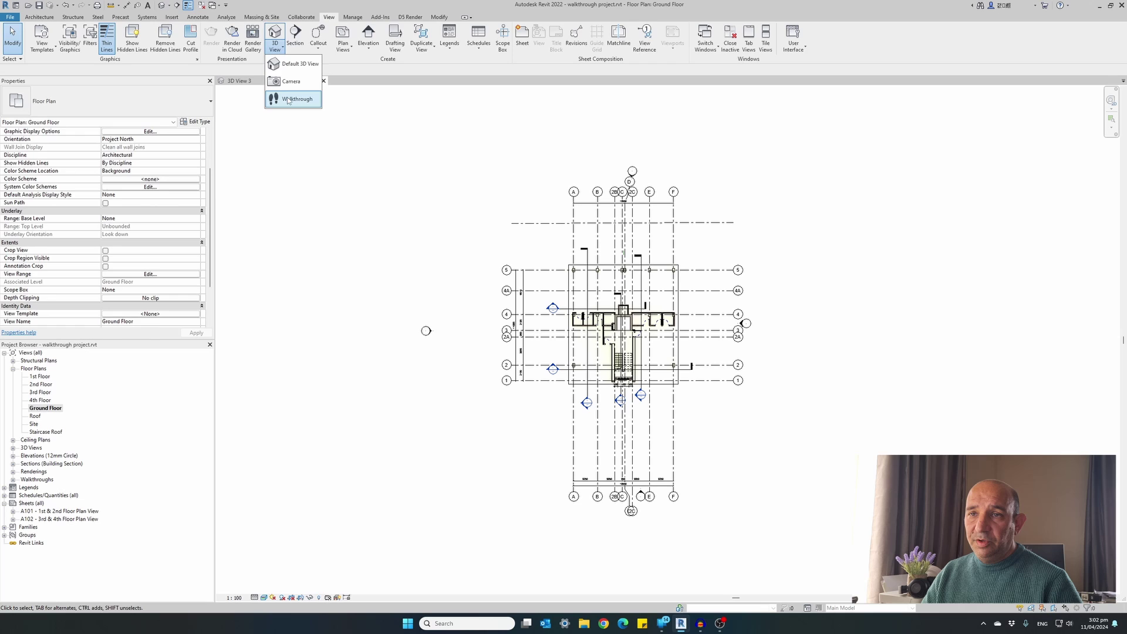
{"action": "left_click", "coordinate": [289, 100]}
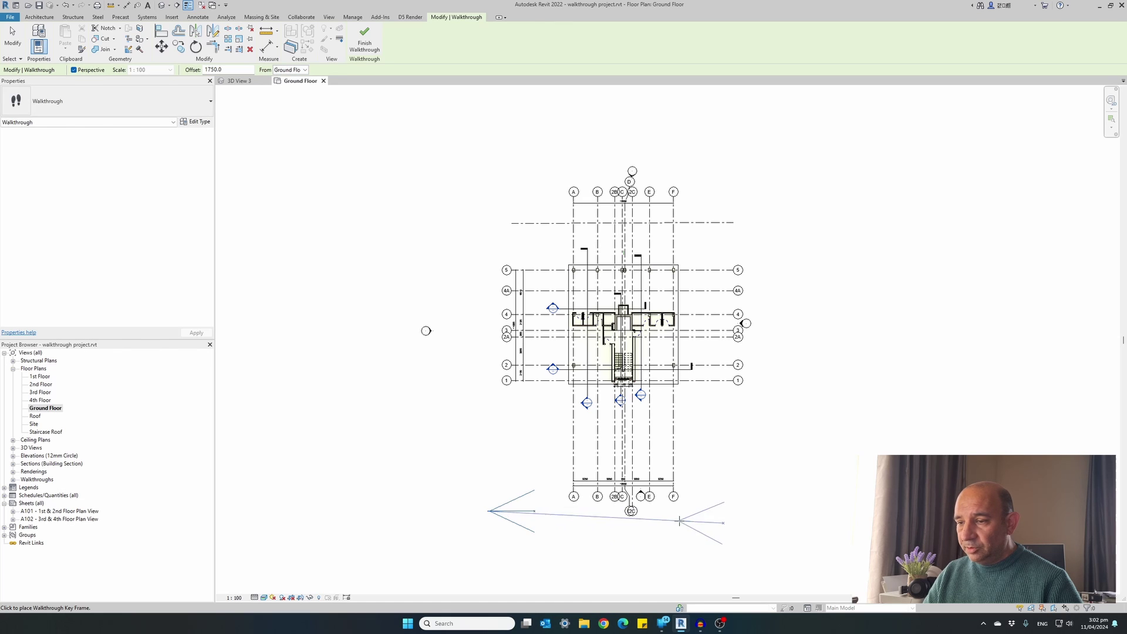
{"action": "left_click", "coordinate": [832, 351]}
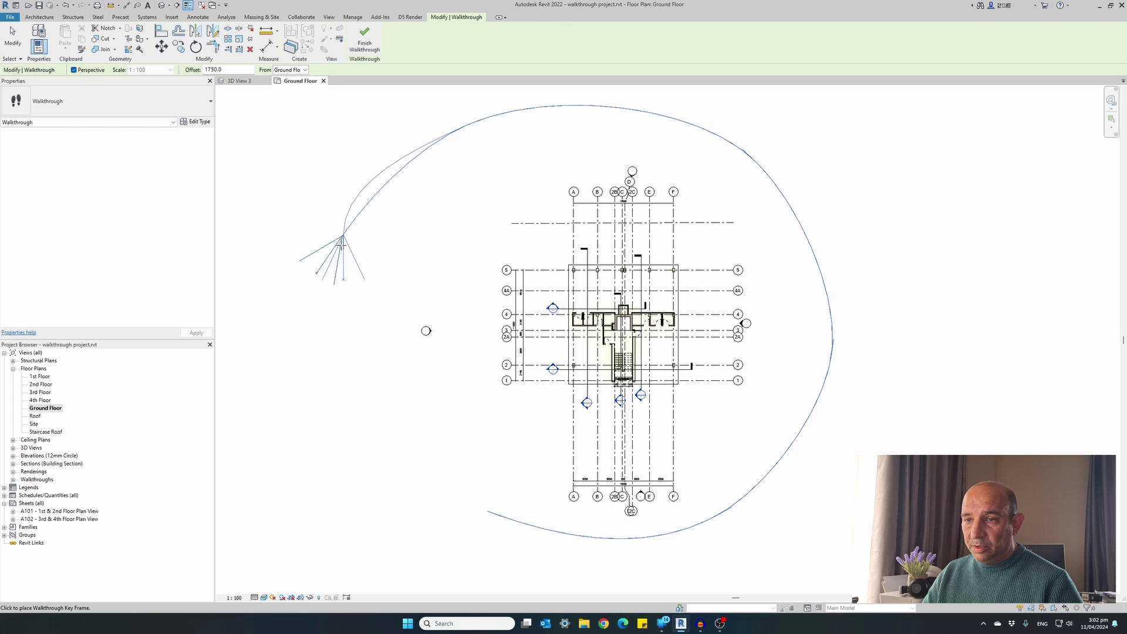
{"action": "left_click", "coordinate": [501, 458]}
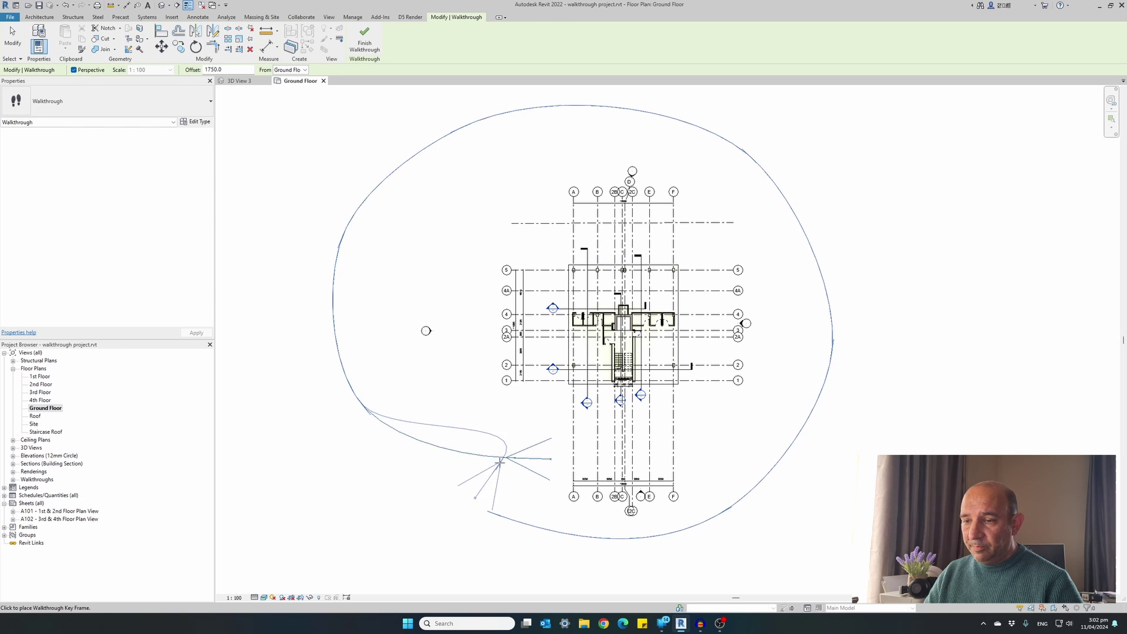
Step: Finish the path, then aim the key-frame cameras at the building and extend the far clip
{"action": "left_click", "coordinate": [364, 46]}
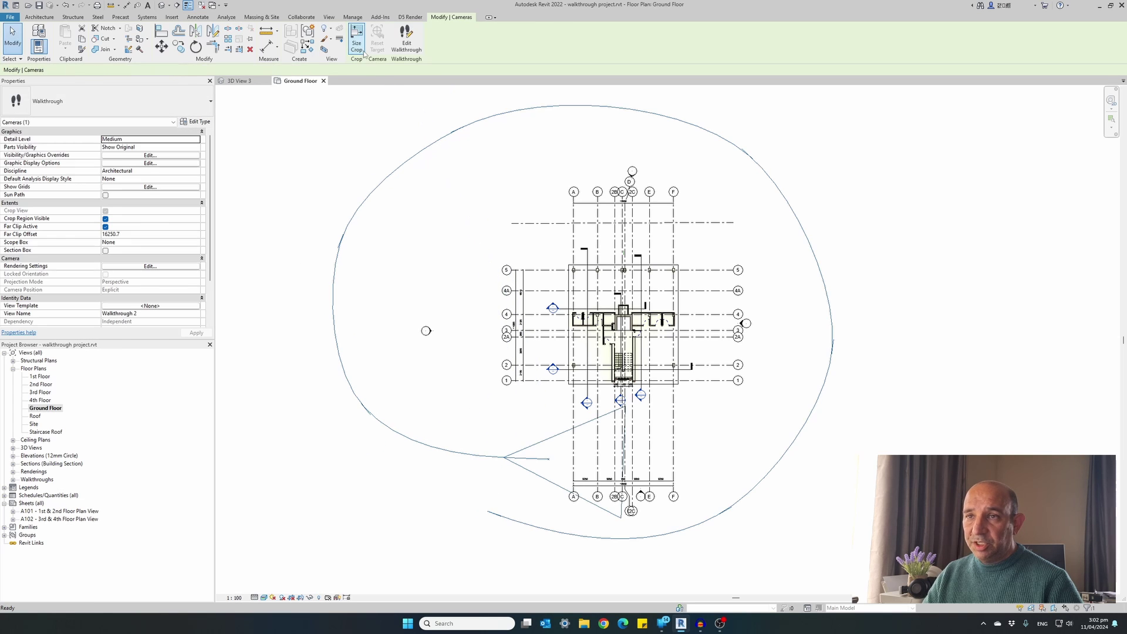
{"action": "left_click", "coordinate": [407, 52]}
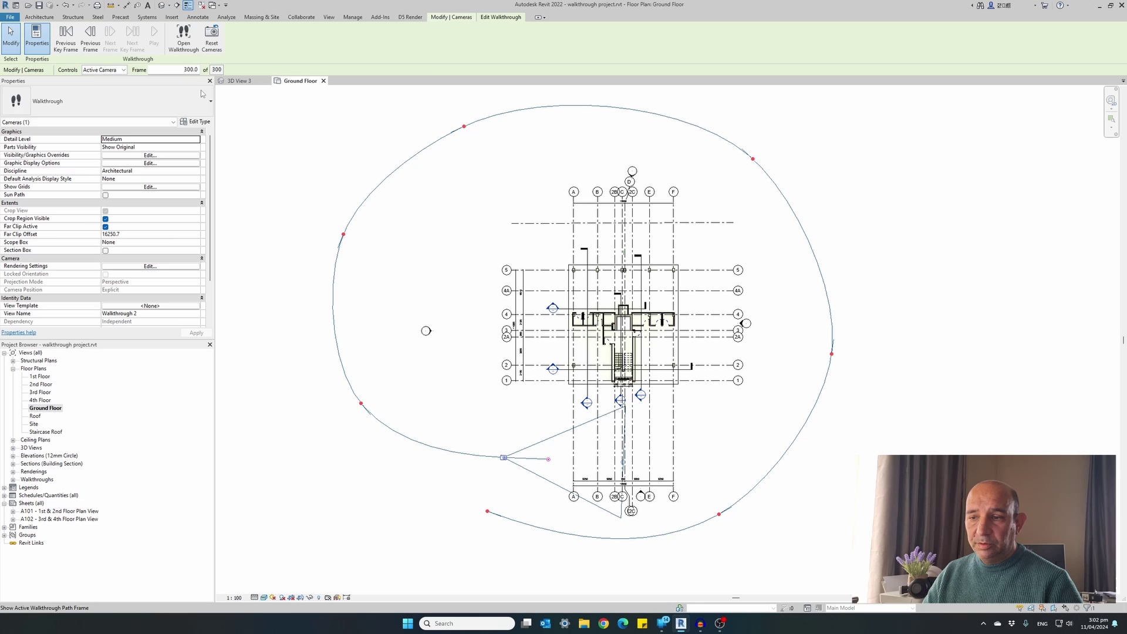
{"action": "left_click_drag", "start_coordinate": [545, 462], "coordinate": [532, 423]}
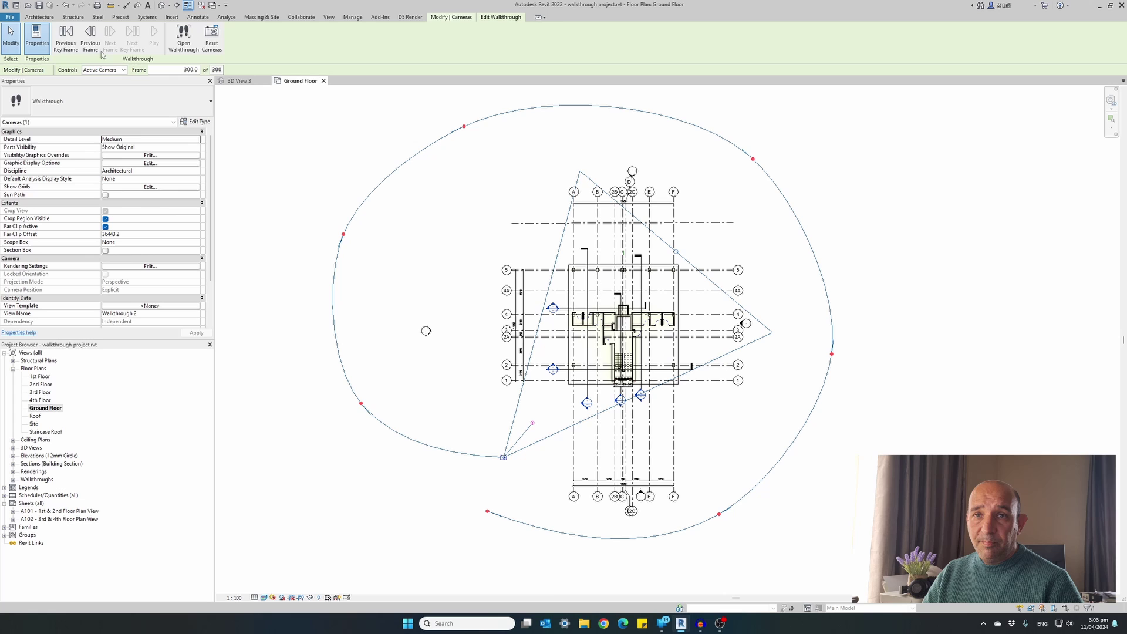
{"action": "left_click", "coordinate": [59, 42]}
{"action": "left_click_drag", "start_coordinate": [390, 439], "coordinate": [403, 386]}
{"action": "left_click_drag", "start_coordinate": [609, 300], "coordinate": [658, 287]}
Step: Step back through the key frames to frame 1 and open the Walkthrough 2 view
{"action": "left_click", "coordinate": [66, 36]}
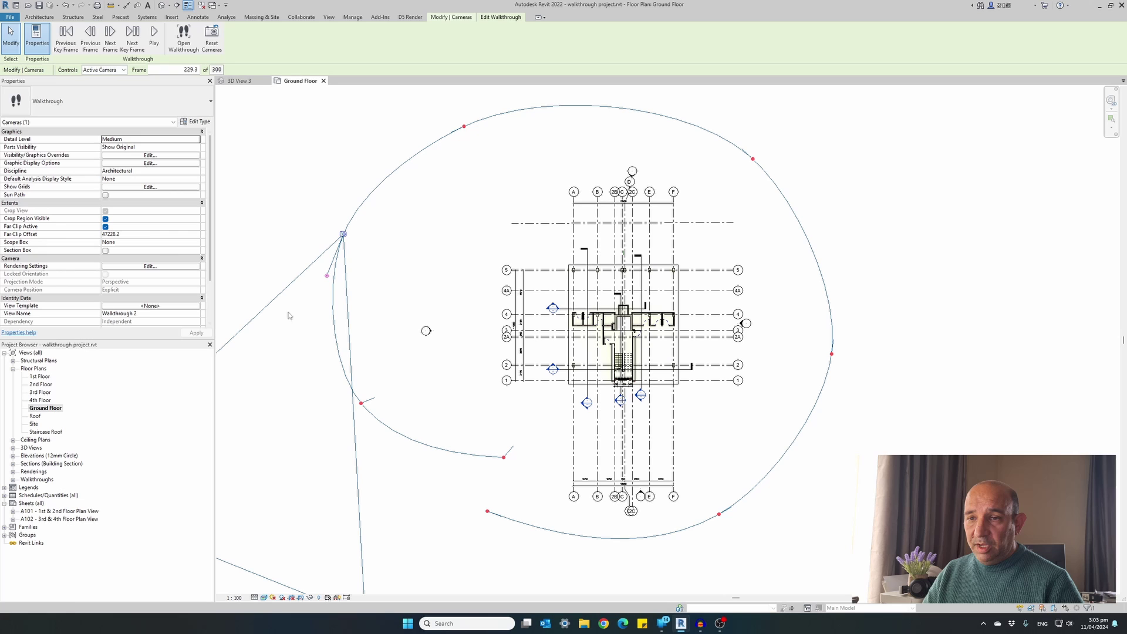
{"action": "left_click", "coordinate": [66, 37]}
{"action": "left_click", "coordinate": [66, 36]}
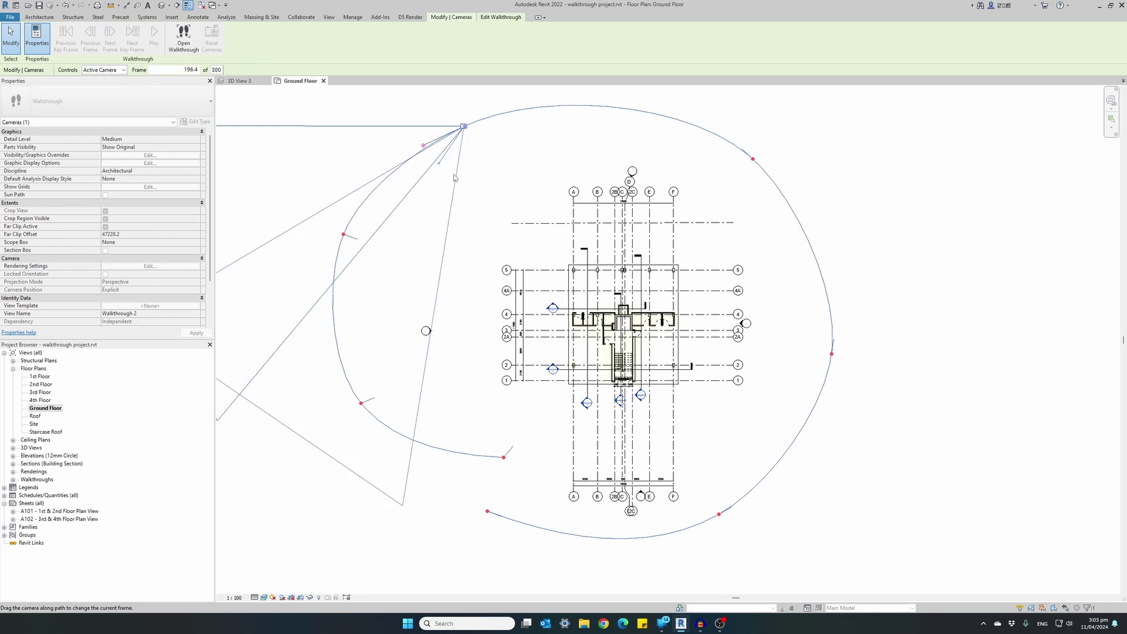
{"action": "left_click", "coordinate": [66, 37]}
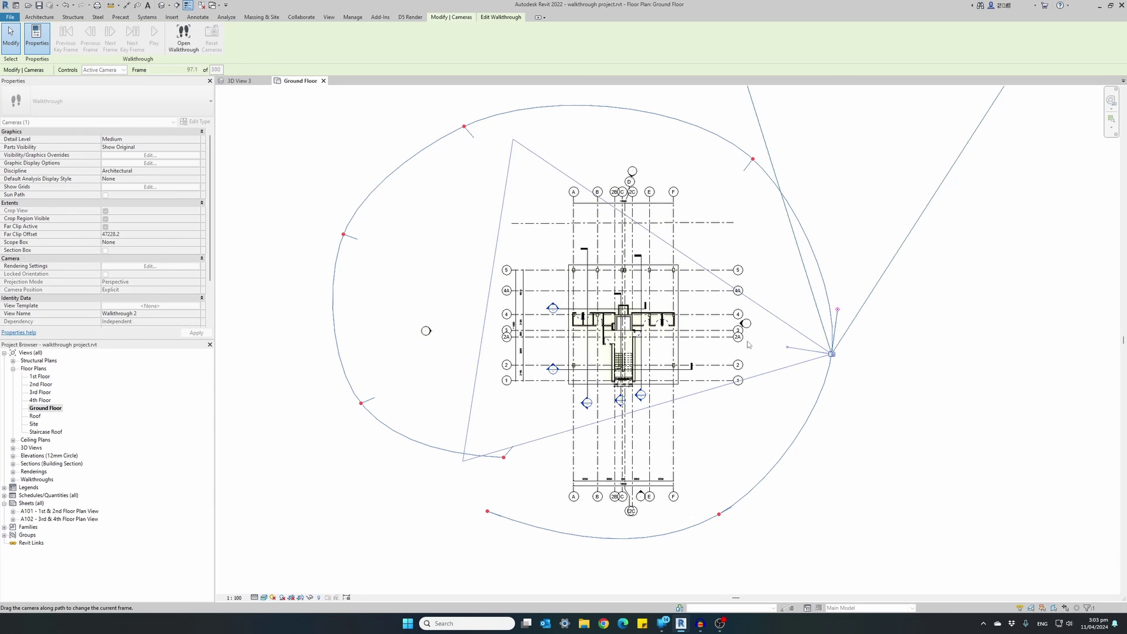
{"action": "left_click", "coordinate": [65, 36]}
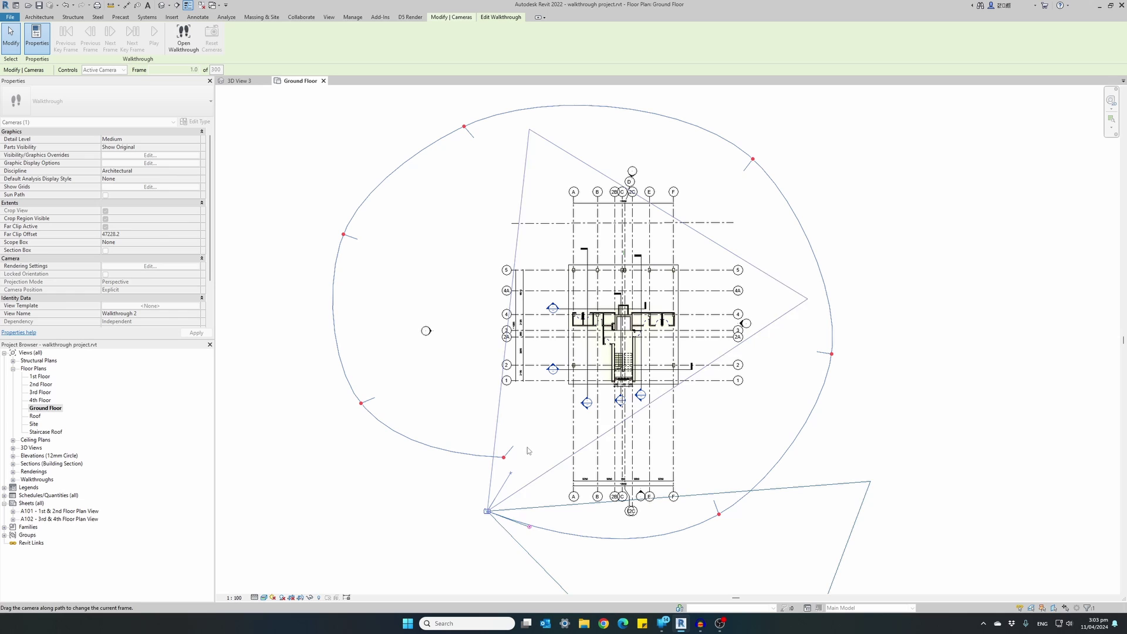
{"action": "left_click", "coordinate": [184, 35]}
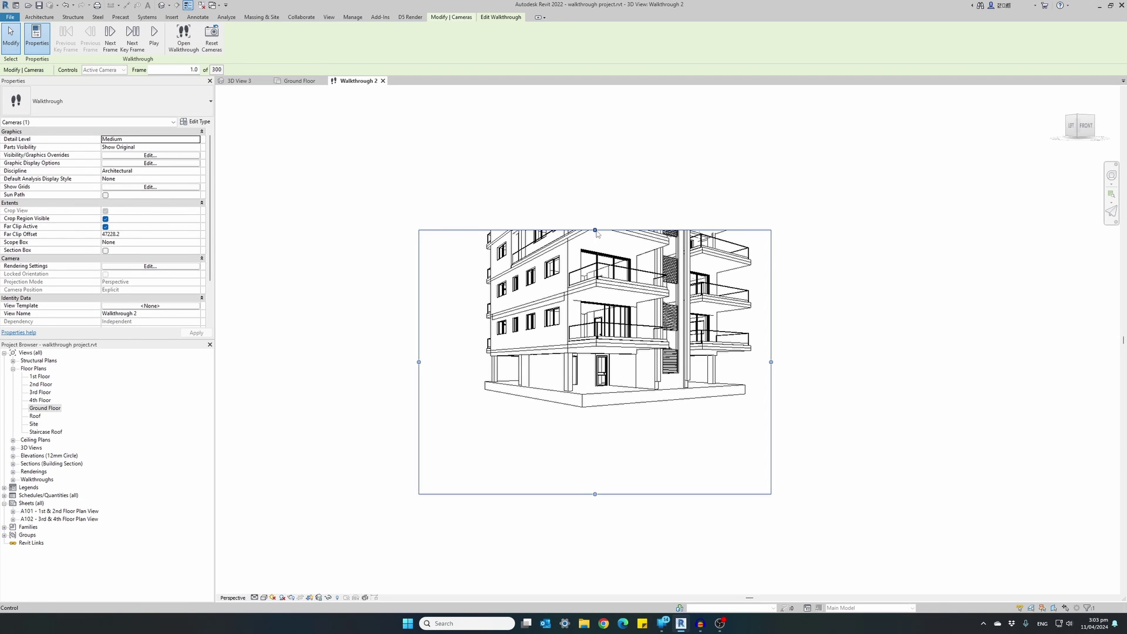
Step: Enlarge the Walkthrough 2 crop region upward, right and left to fit the building, then play it
{"action": "left_click_drag", "start_coordinate": [594, 232], "coordinate": [608, 111]}
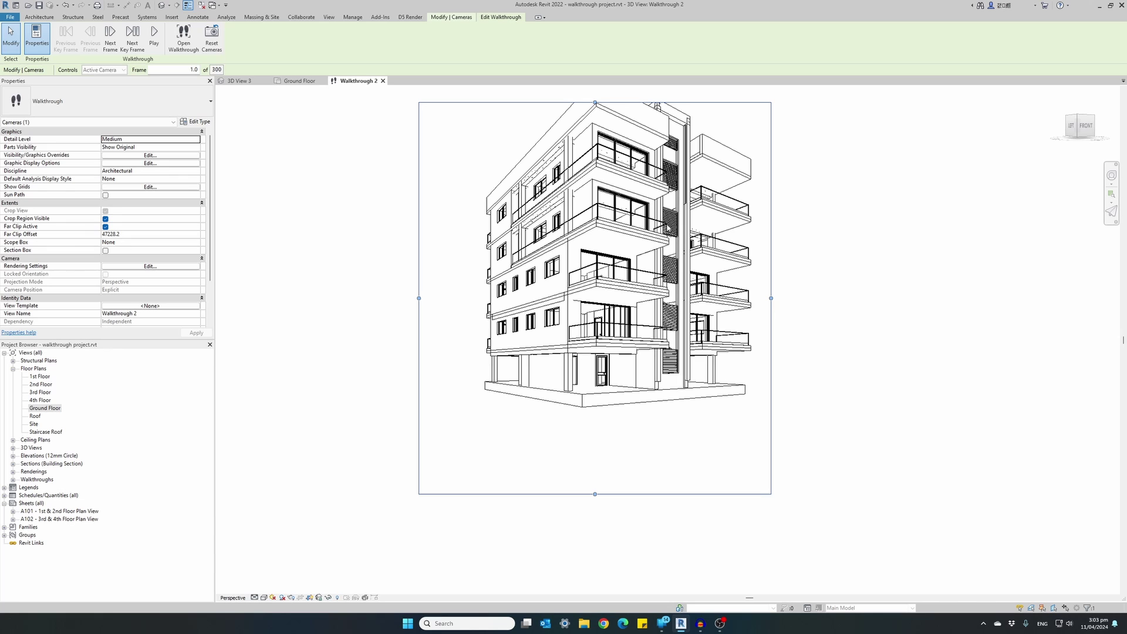
{"action": "left_click_drag", "start_coordinate": [769, 307], "coordinate": [848, 305]}
{"action": "middle_click_drag", "start_coordinate": [696, 303], "coordinate": [732, 382]}
{"action": "left_click_drag", "start_coordinate": [667, 186], "coordinate": [677, 103]}
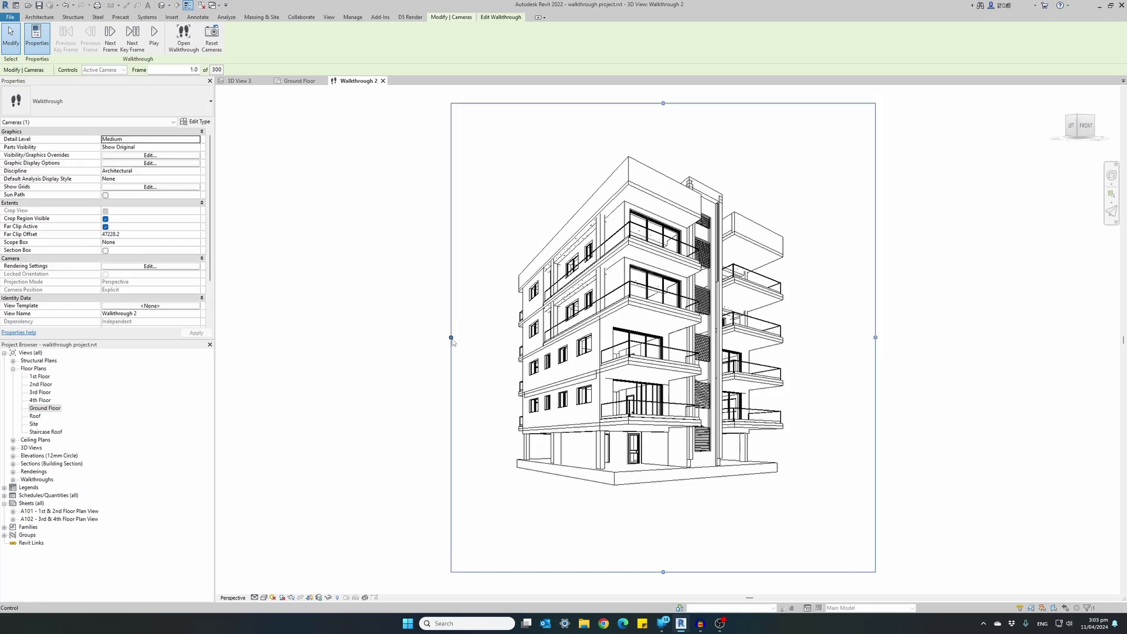
{"action": "left_click_drag", "start_coordinate": [451, 338], "coordinate": [349, 339]}
{"action": "left_click", "coordinate": [155, 45]}
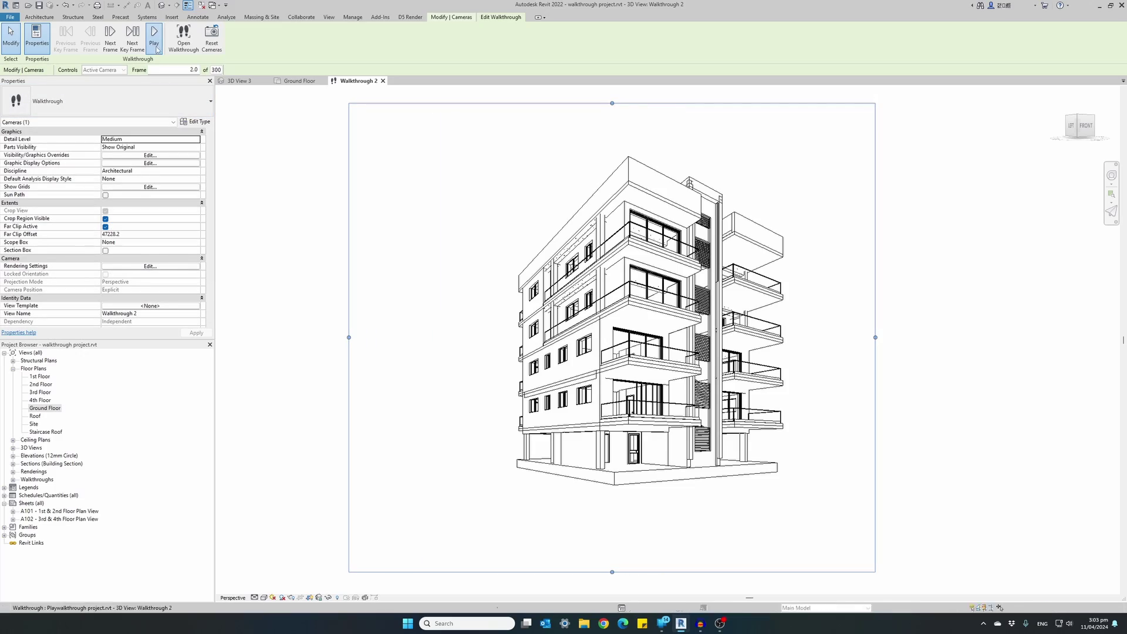